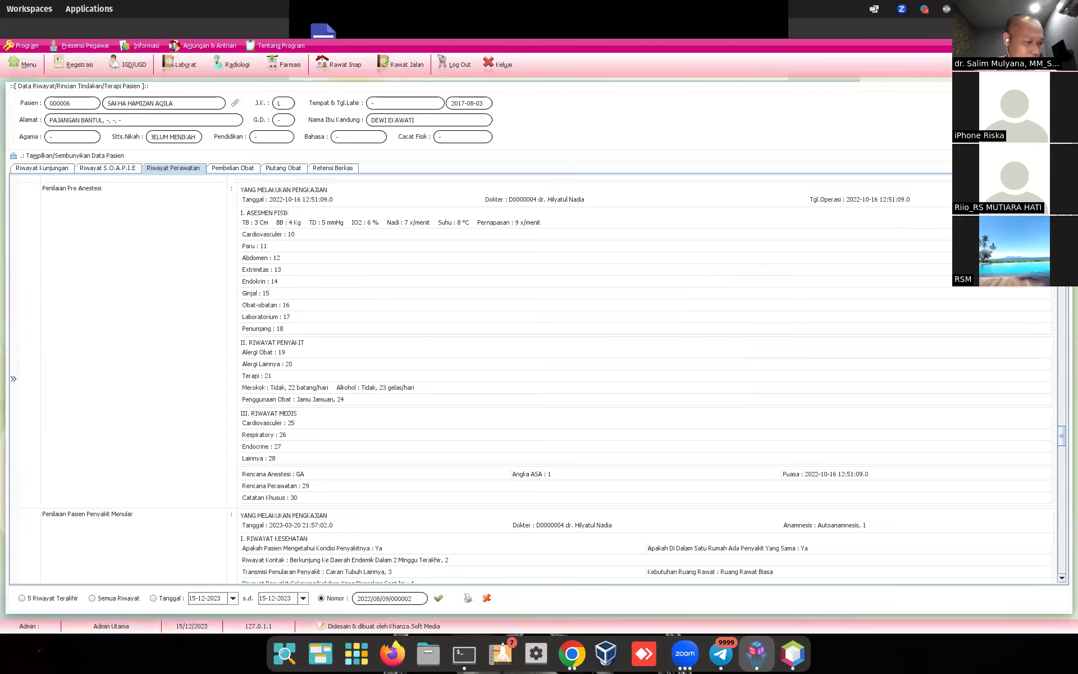
Step: Scroll through the file manager, then bring the SIMRS Khanza care history window back to the front
{"action": "scroll", "coordinate": [544, 372], "scroll_direction": "up", "scroll_amount": 15}
{"action": "scroll", "coordinate": [543, 371], "scroll_direction": "up", "scroll_amount": 15}
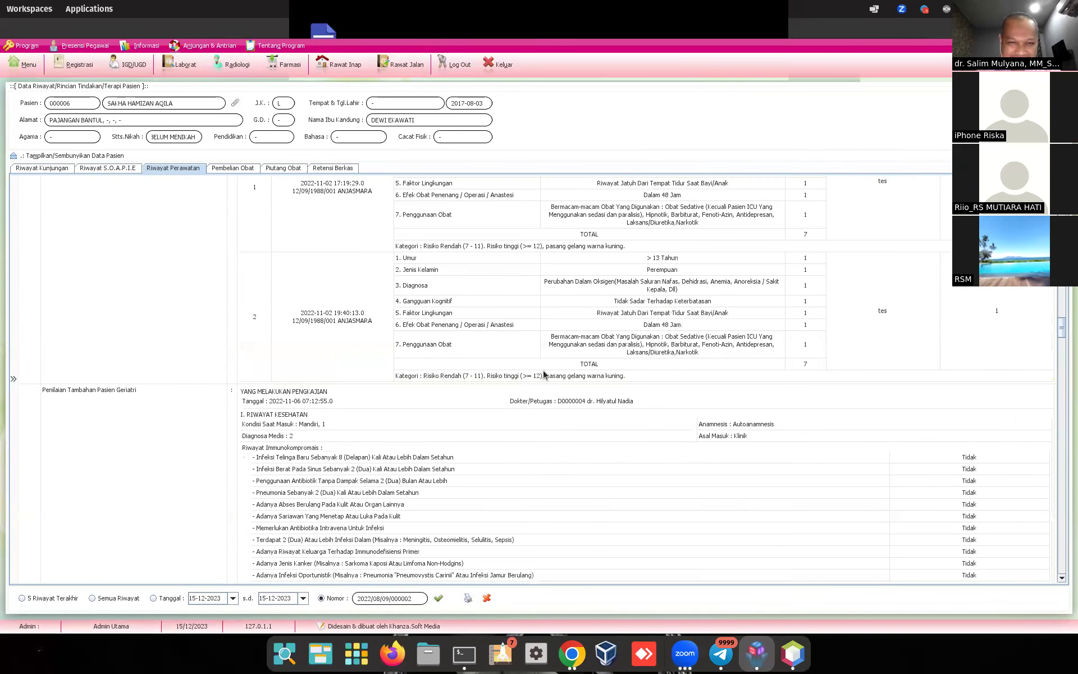
{"action": "scroll", "coordinate": [544, 374], "scroll_direction": "up", "scroll_amount": 3}
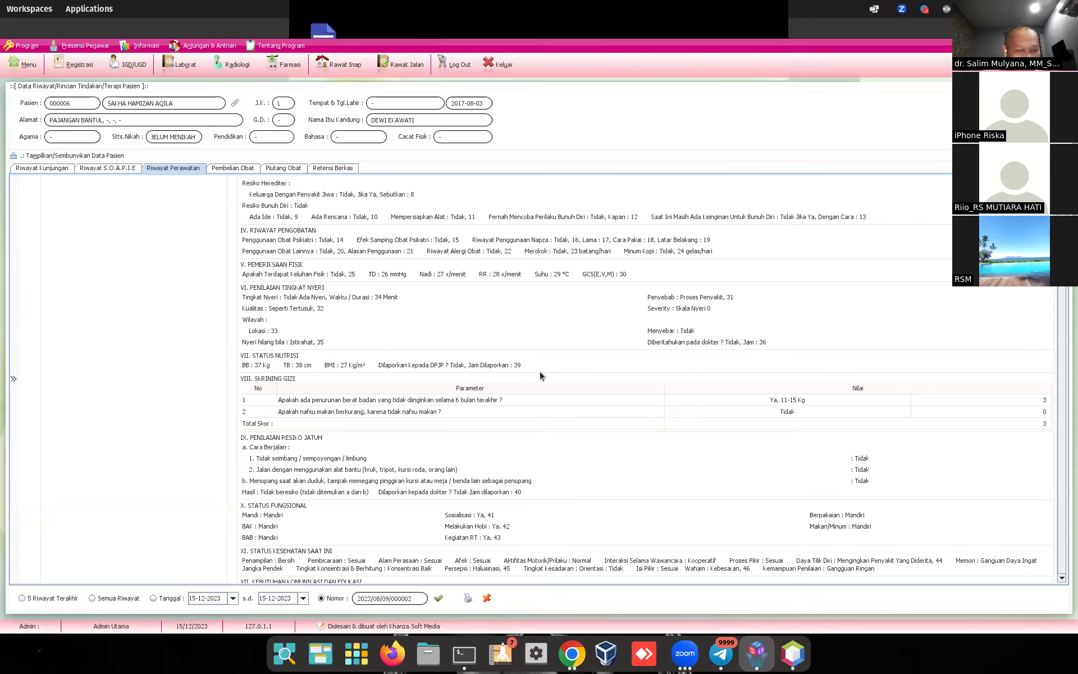
{"action": "scroll", "coordinate": [562, 367], "scroll_direction": "up", "scroll_amount": 12}
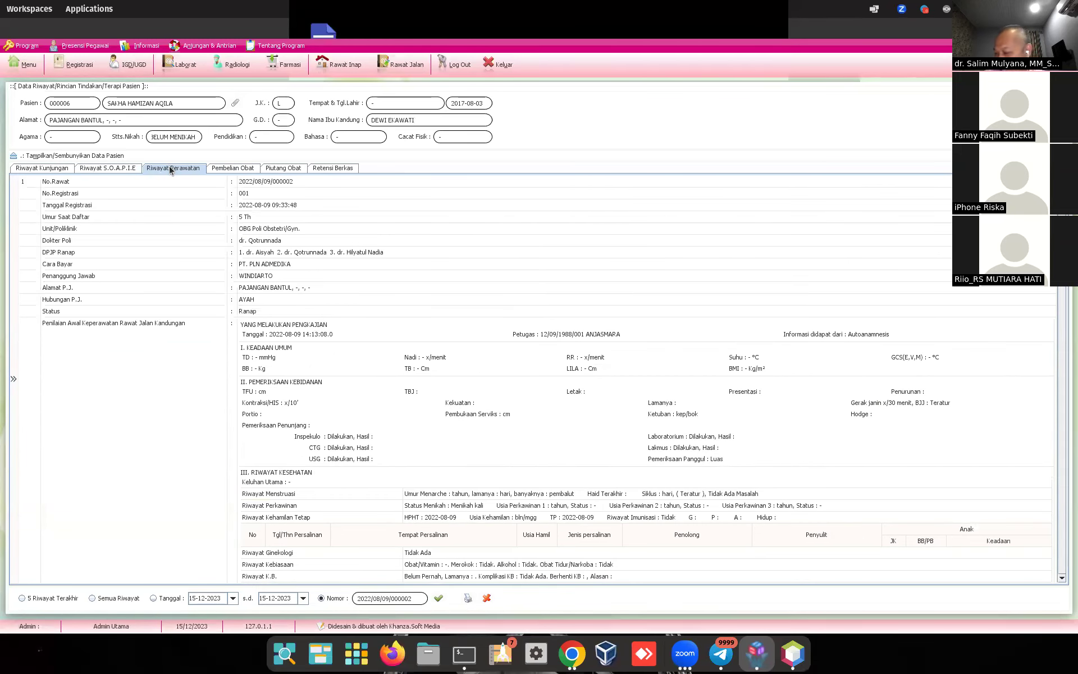
{"action": "scroll", "coordinate": [415, 354], "scroll_direction": "down", "scroll_amount": 10}
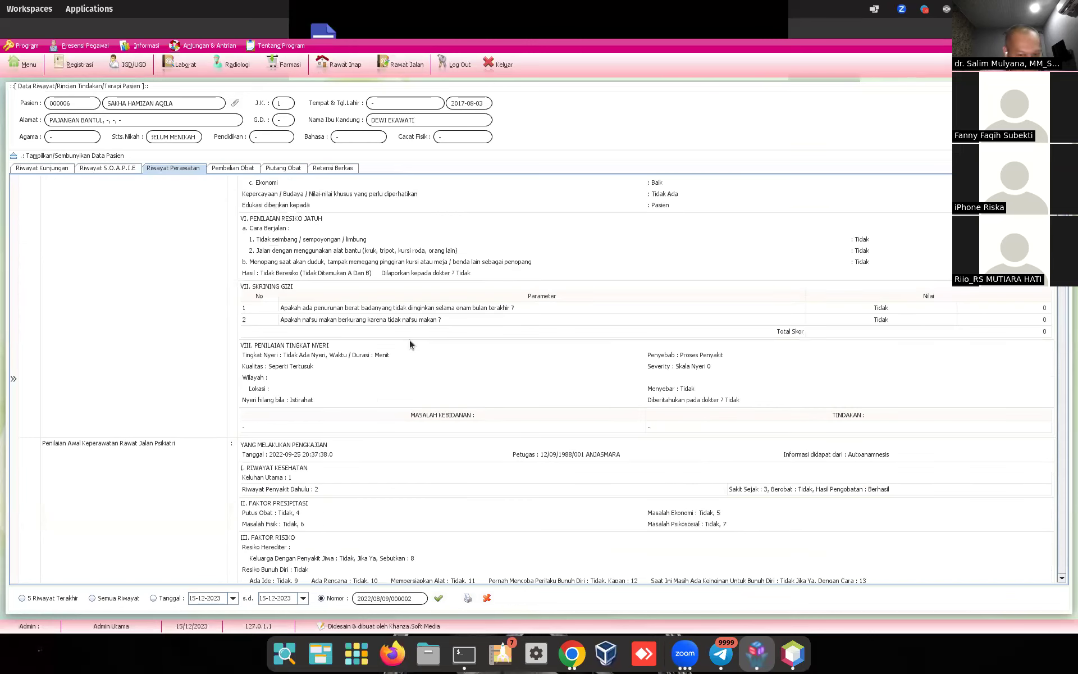
{"action": "scroll", "coordinate": [460, 338], "scroll_direction": "down", "scroll_amount": 10}
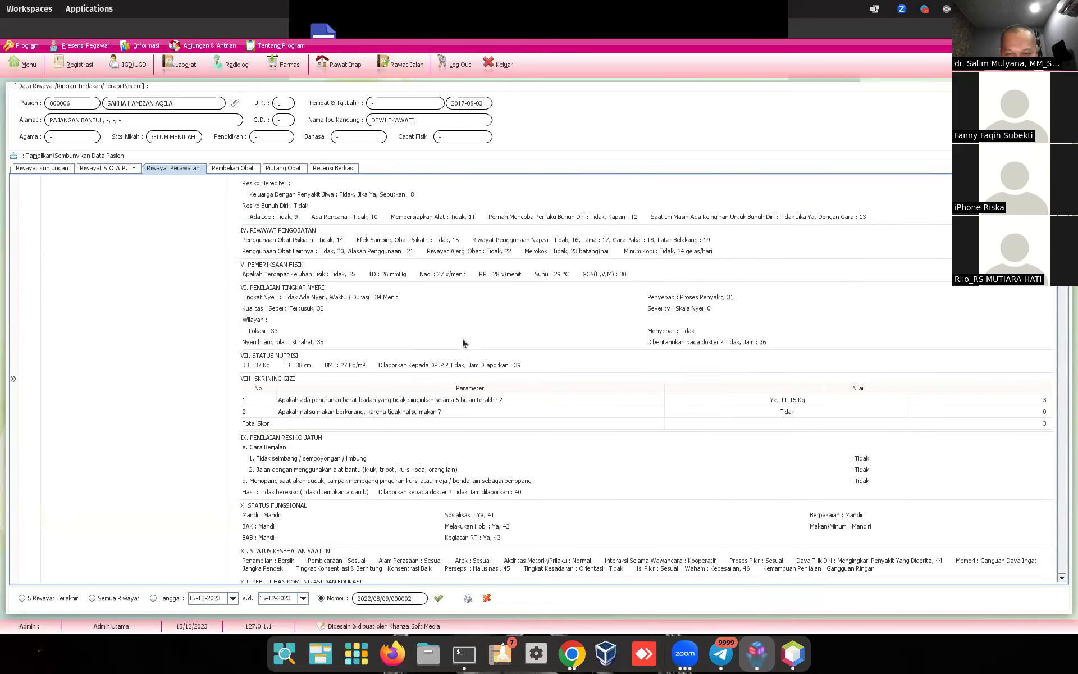
{"action": "scroll", "coordinate": [463, 343], "scroll_direction": "down", "scroll_amount": 15}
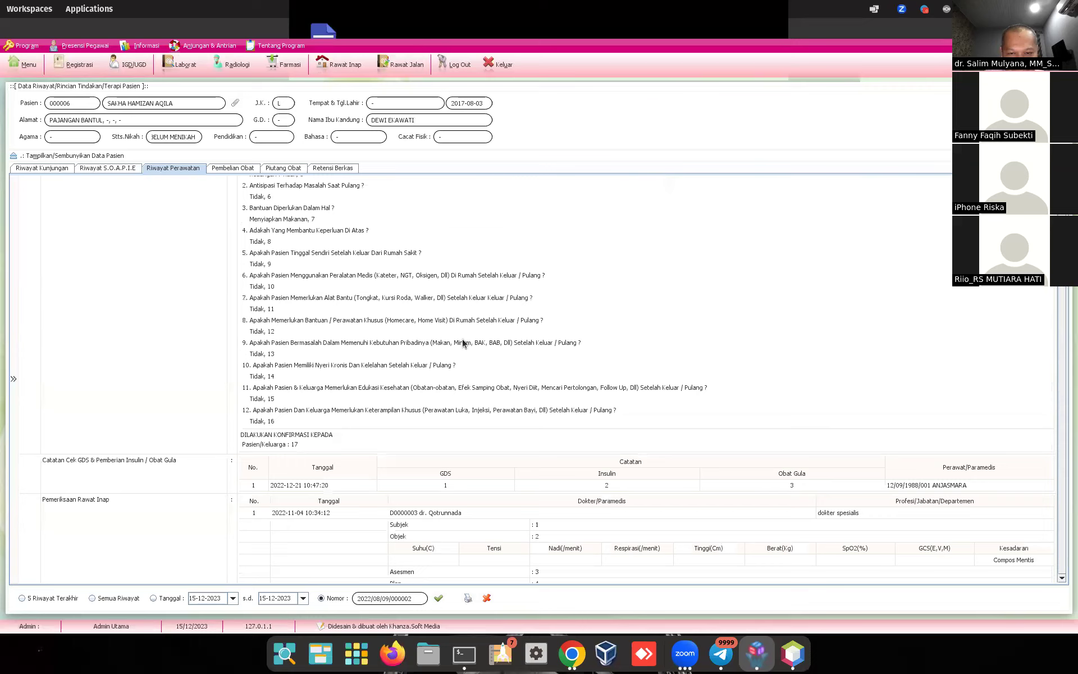
{"action": "scroll", "coordinate": [464, 343], "scroll_direction": "down", "scroll_amount": 15}
{"action": "scroll", "coordinate": [463, 338], "scroll_direction": "down", "scroll_amount": 15}
{"action": "scroll", "coordinate": [463, 341], "scroll_direction": "down", "scroll_amount": 15}
{"action": "scroll", "coordinate": [464, 341], "scroll_direction": "down", "scroll_amount": 15}
{"action": "scroll", "coordinate": [464, 338], "scroll_direction": "down", "scroll_amount": 1}
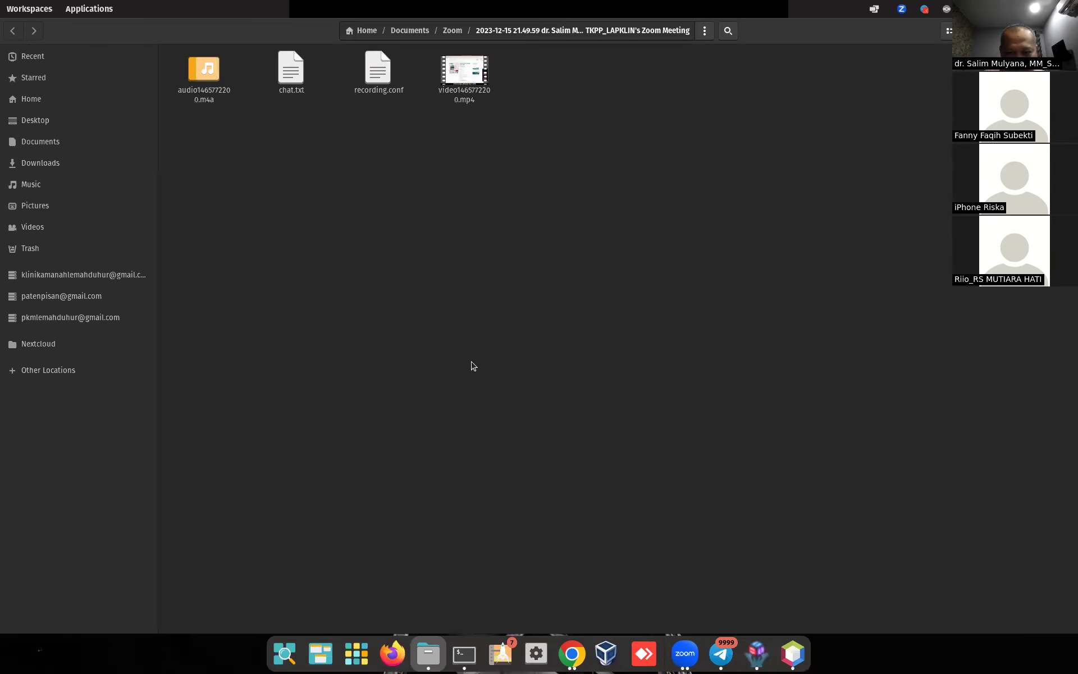
{"action": "left_click", "coordinate": [763, 655]}
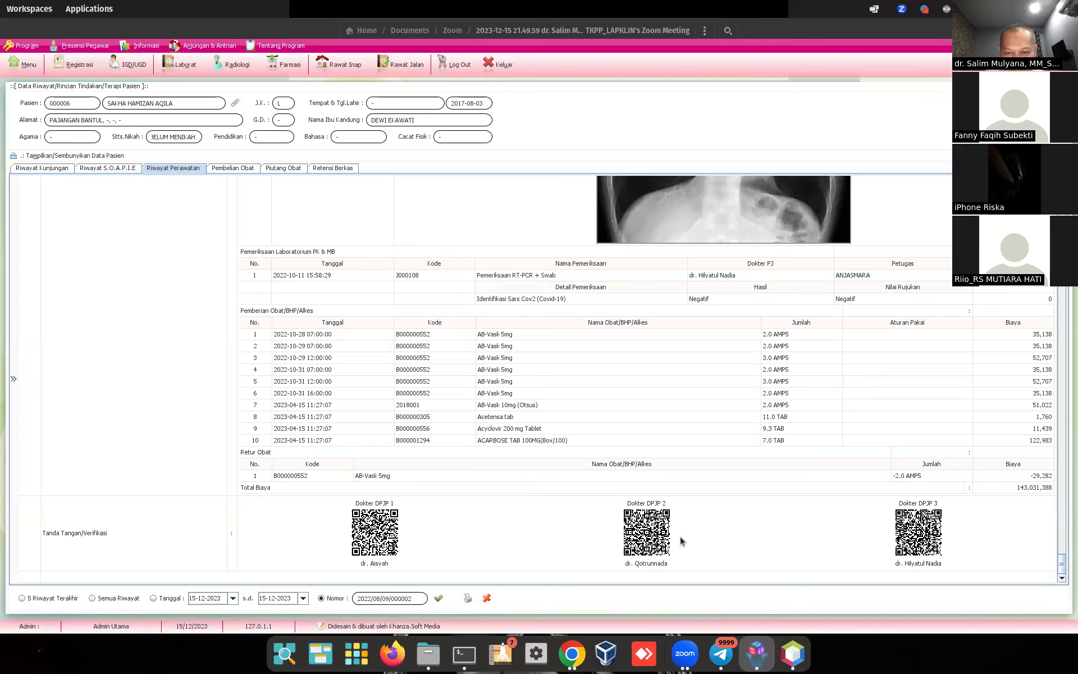
Step: Review the OBG Poli Obstetri/Gyn. inpatient visit in Riwayat Perawatan, then close the history window
{"action": "scroll", "coordinate": [665, 543], "scroll_direction": "up", "scroll_amount": 4}
{"action": "scroll", "coordinate": [664, 543], "scroll_direction": "down", "scroll_amount": 4}
{"action": "scroll", "coordinate": [666, 543], "scroll_direction": "up", "scroll_amount": 6}
{"action": "scroll", "coordinate": [664, 543], "scroll_direction": "down", "scroll_amount": 6}
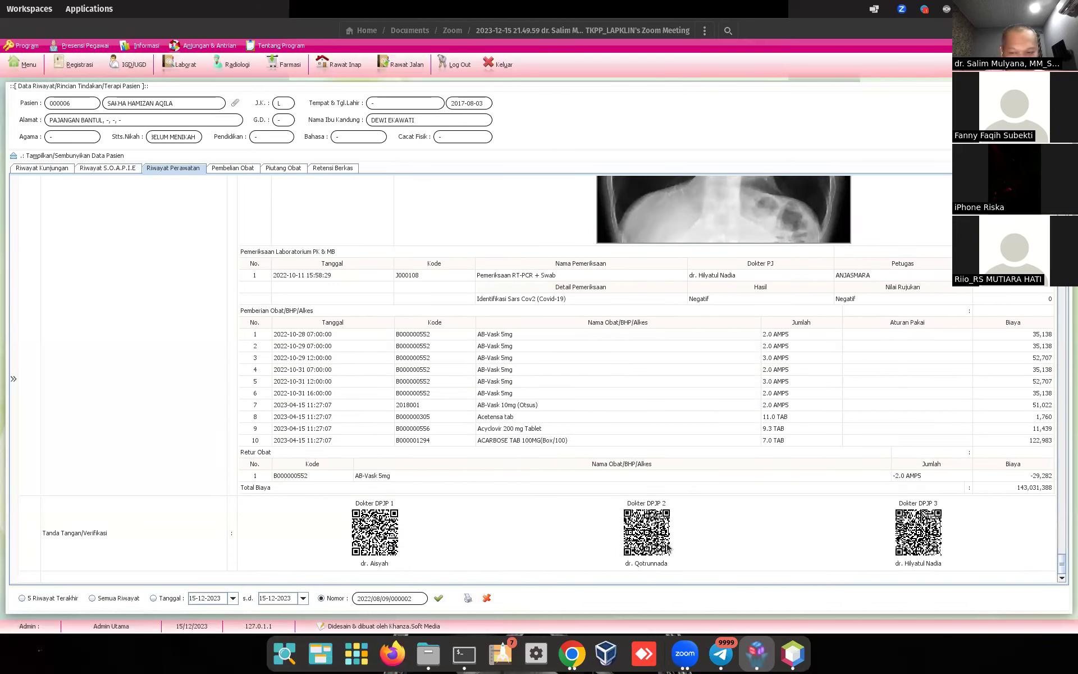
{"action": "scroll", "coordinate": [675, 530], "scroll_direction": "up", "scroll_amount": 6}
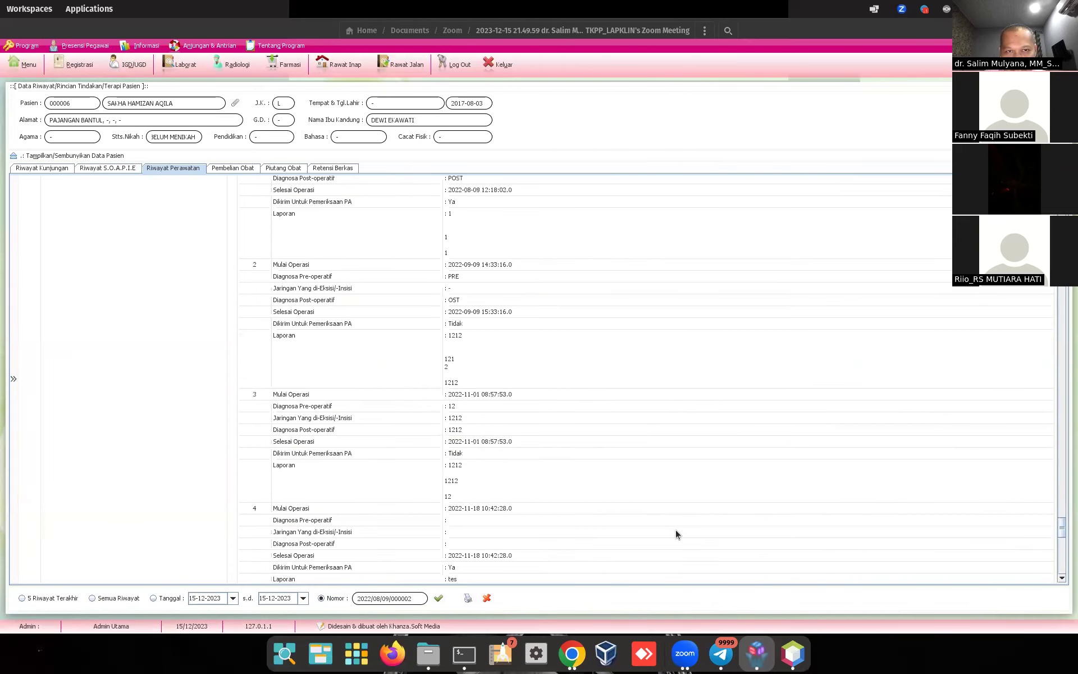
{"action": "scroll", "coordinate": [676, 534], "scroll_direction": "down", "scroll_amount": 6}
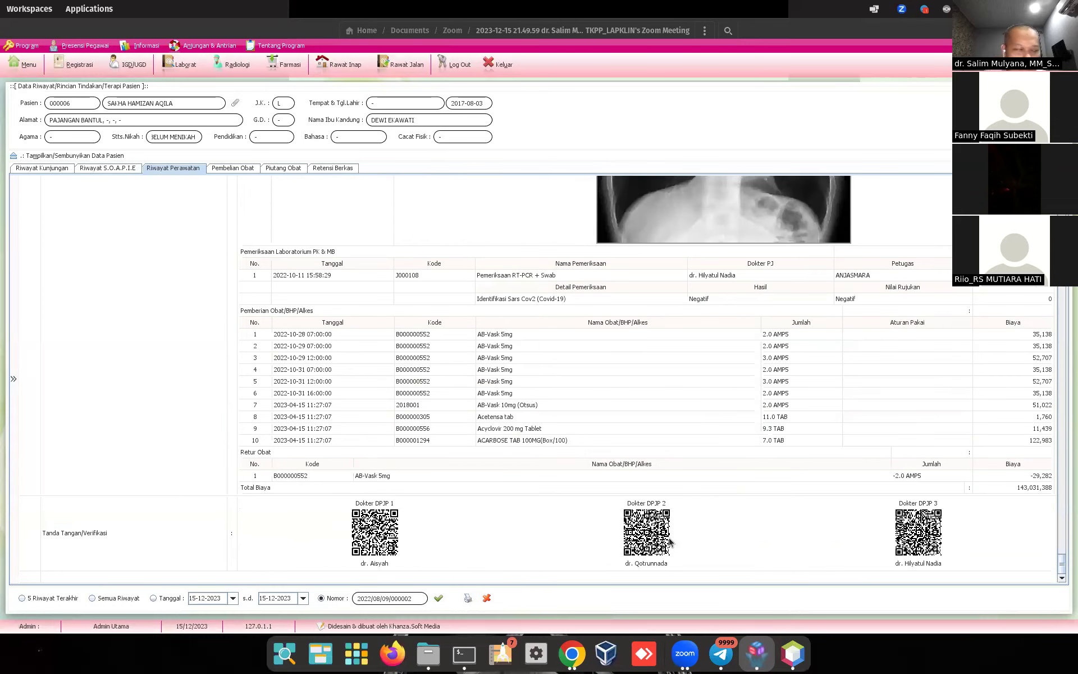
{"action": "scroll", "coordinate": [672, 539], "scroll_direction": "up", "scroll_amount": 8}
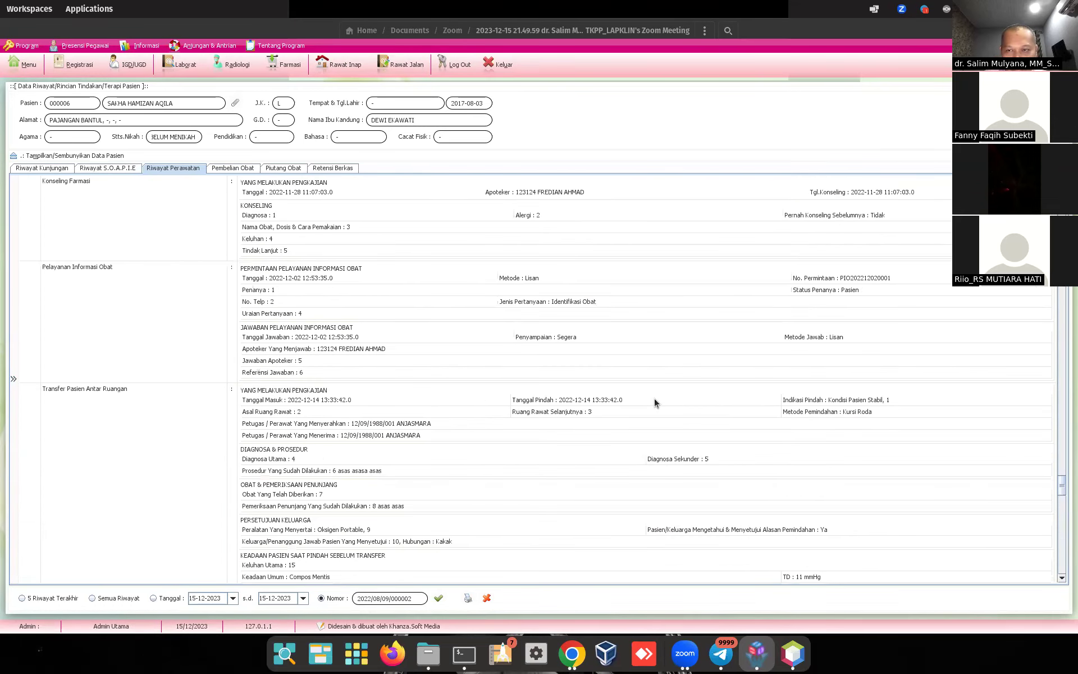
{"action": "scroll", "coordinate": [655, 400], "scroll_direction": "up", "scroll_amount": 10}
{"action": "scroll", "coordinate": [655, 399], "scroll_direction": "up", "scroll_amount": 5}
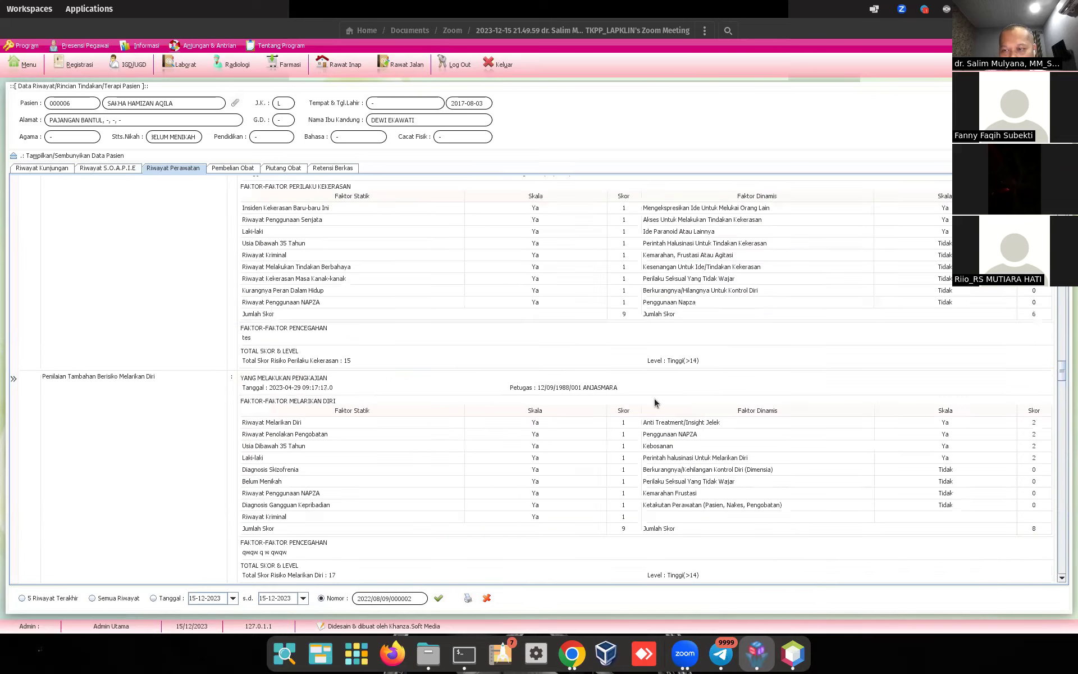
{"action": "scroll", "coordinate": [654, 398], "scroll_direction": "up", "scroll_amount": 10}
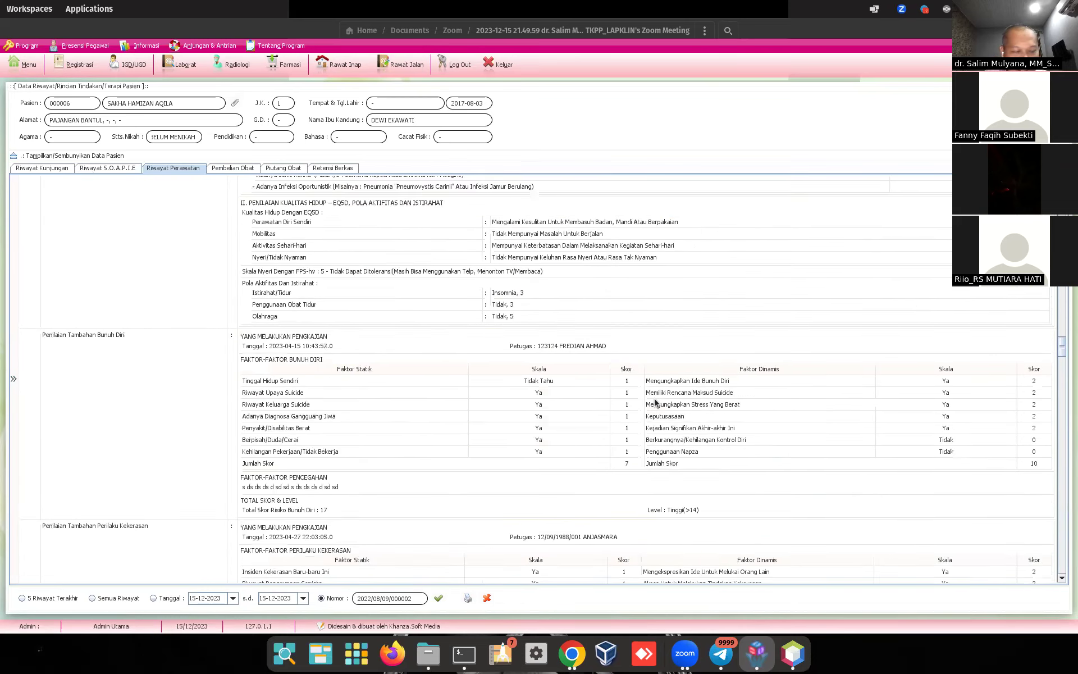
{"action": "scroll", "coordinate": [655, 399], "scroll_direction": "up", "scroll_amount": 10}
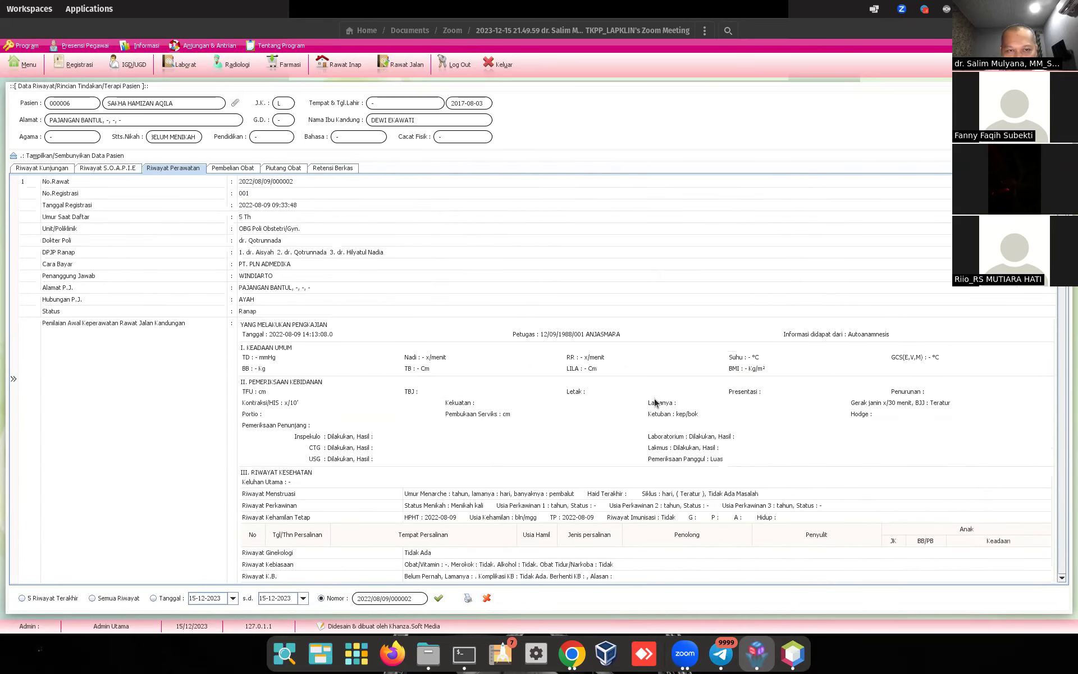
{"action": "scroll", "coordinate": [702, 367], "scroll_direction": "down", "scroll_amount": 5}
{"action": "scroll", "coordinate": [702, 369], "scroll_direction": "up", "scroll_amount": 5}
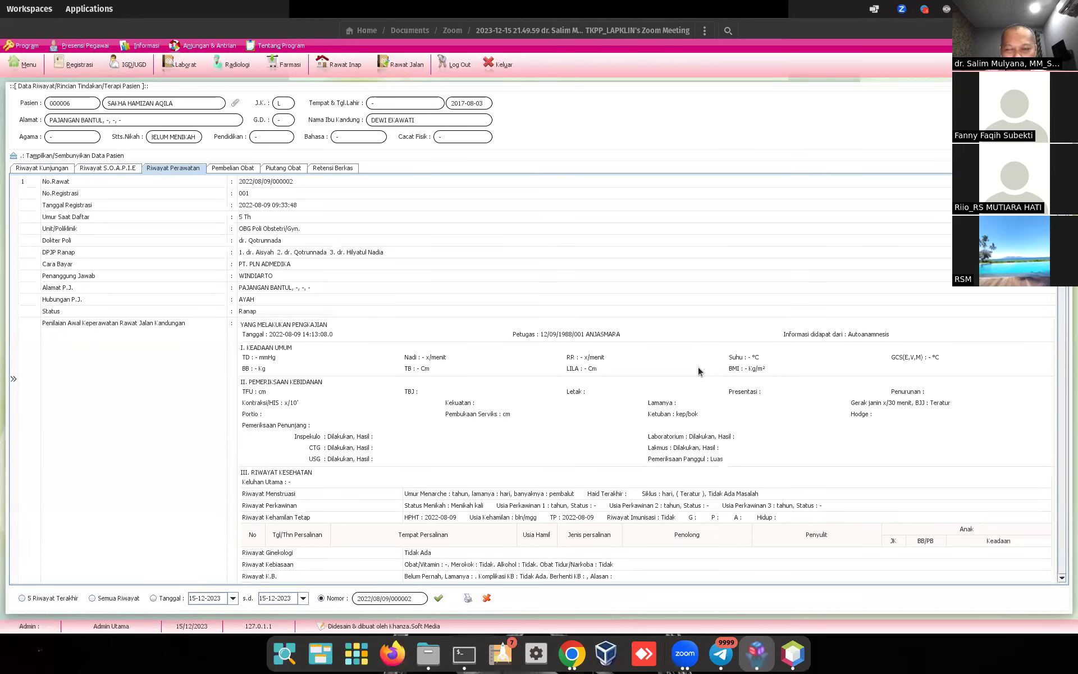
{"action": "left_click", "coordinate": [488, 600]}
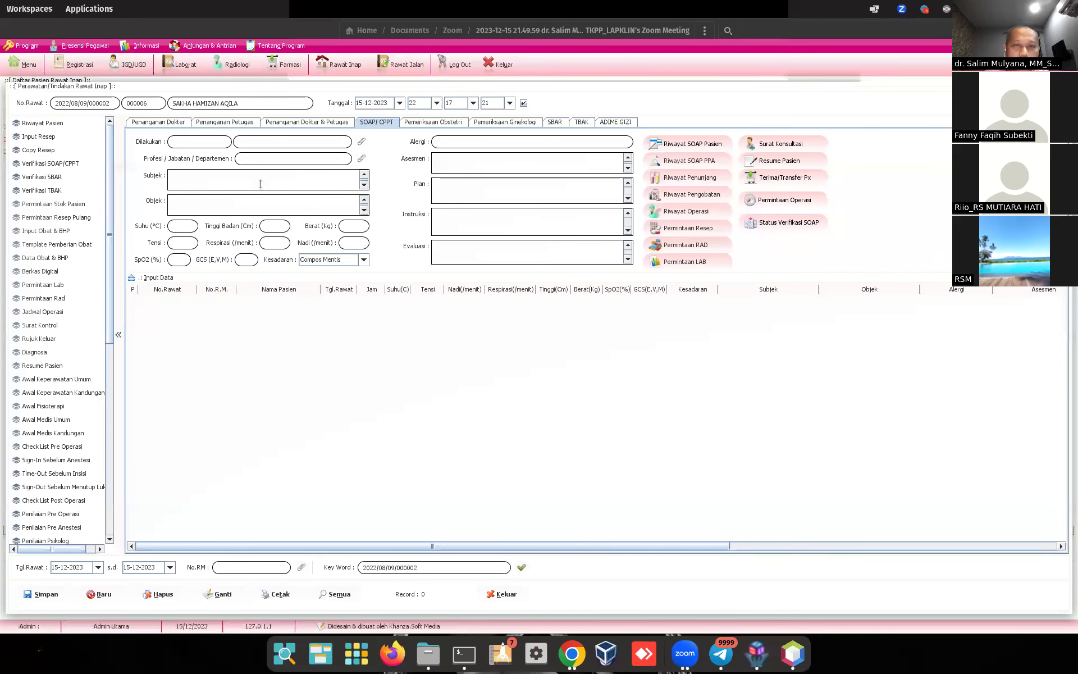
Step: Reopen the inpatient's care actions and start a Surat Konsultasi prefilled with unit VUP.01
{"action": "left_click", "coordinate": [503, 595]}
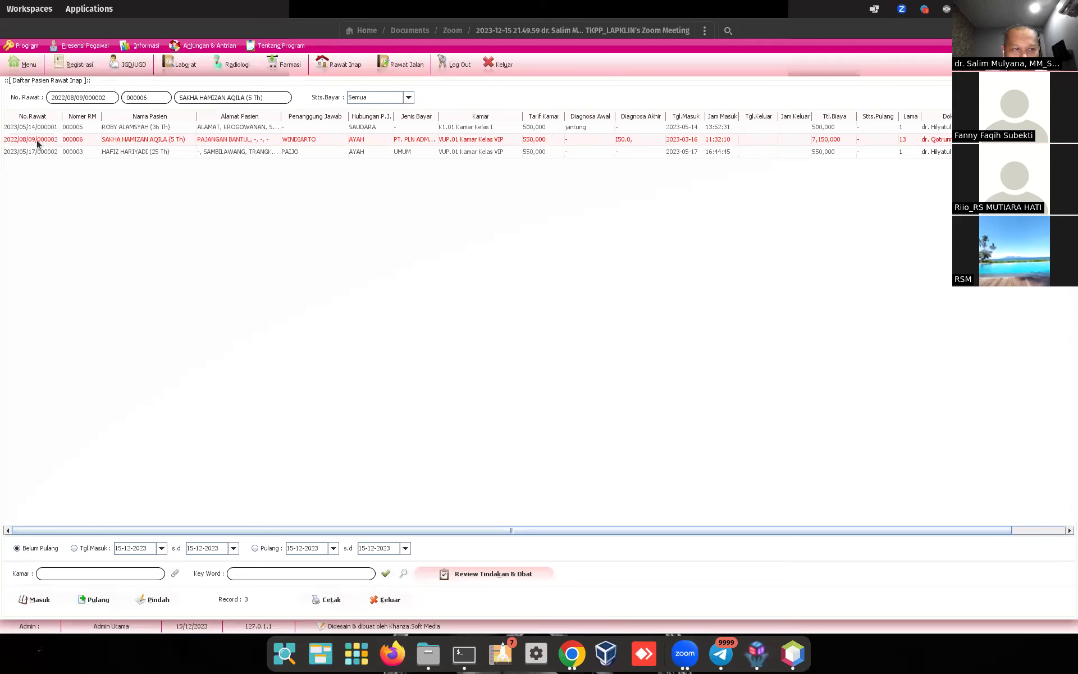
{"action": "double_click", "coordinate": [37, 141]}
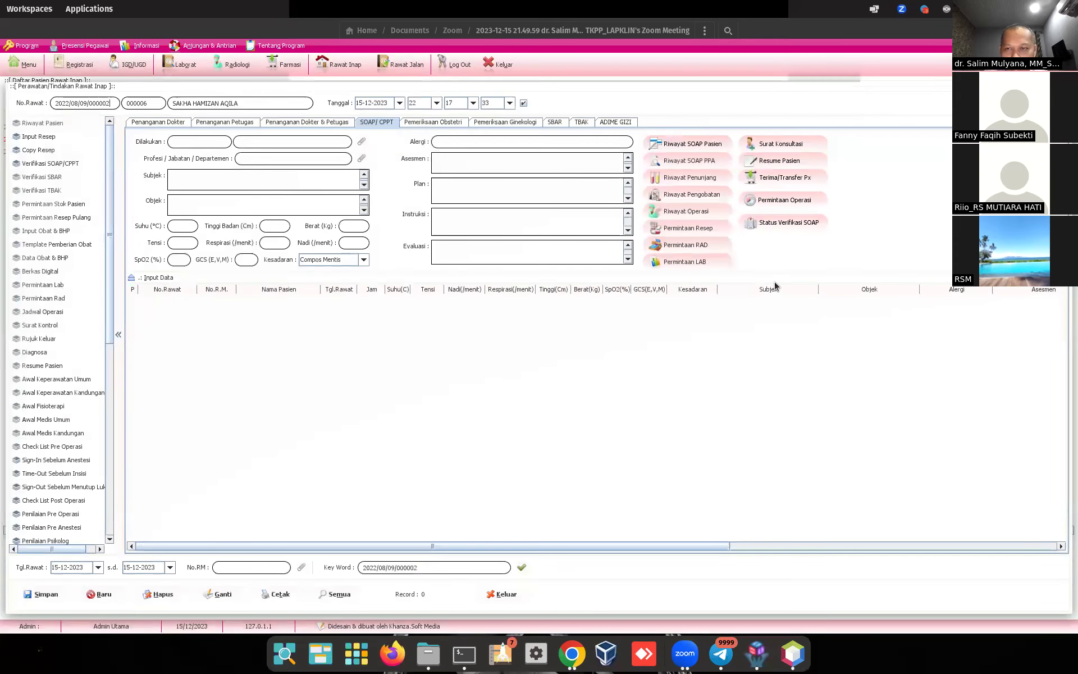
{"action": "left_click", "coordinate": [772, 147]}
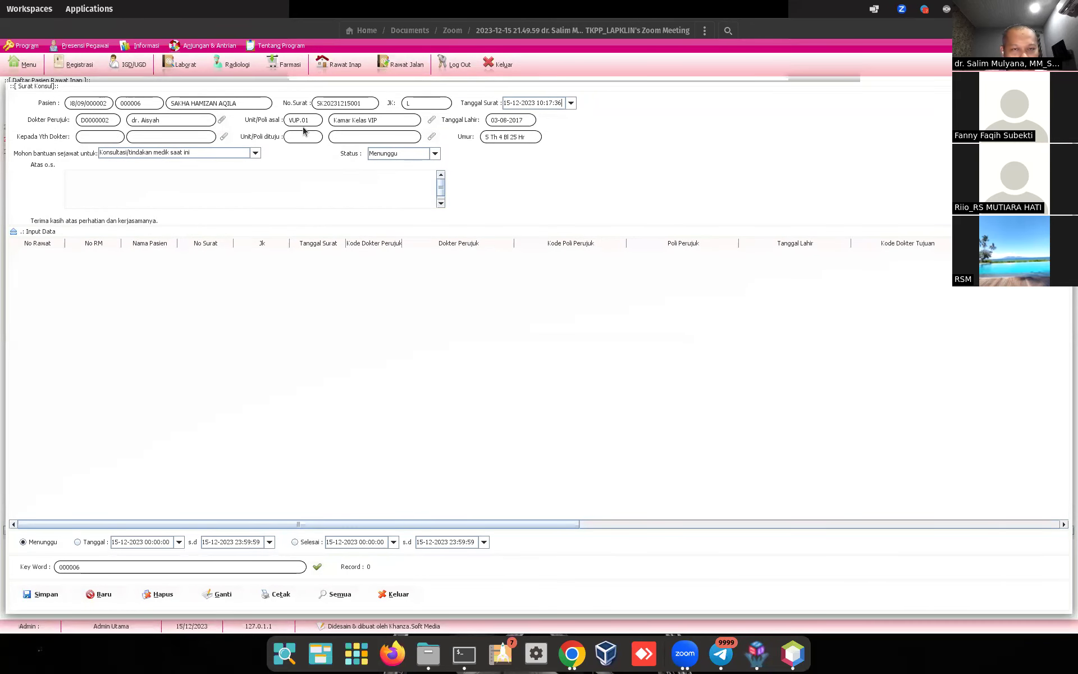
Step: Address the consultation letter to the paediatric doctor, with Poliklinik THT as destination unit
{"action": "left_click", "coordinate": [224, 137]}
{"action": "left_click", "coordinate": [117, 149]}
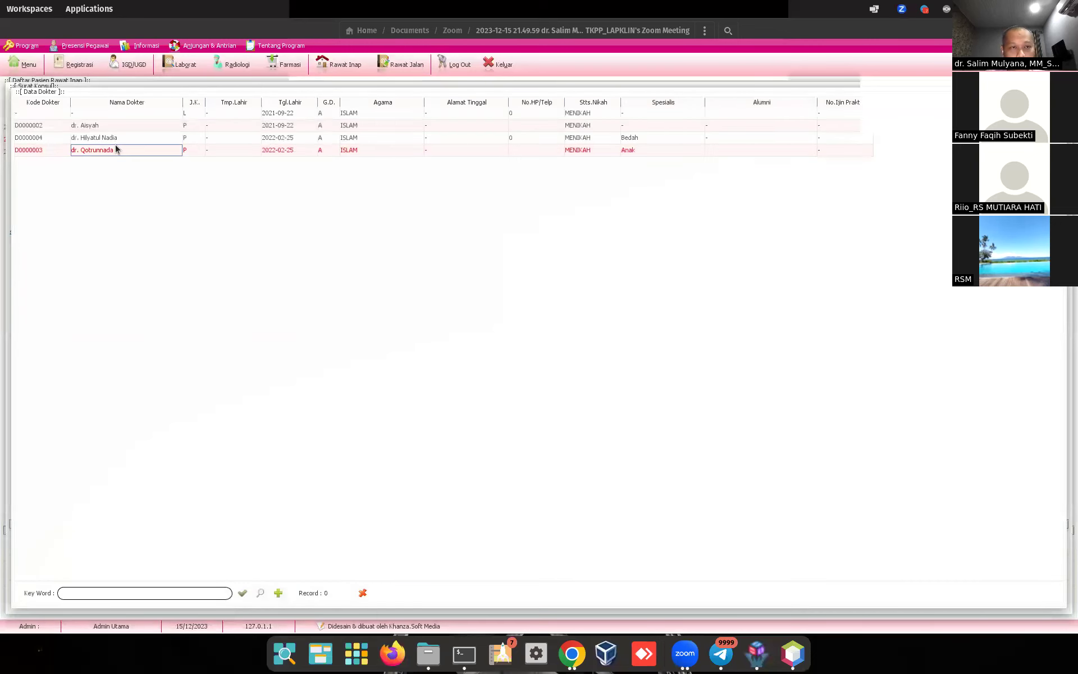
{"action": "double_click", "coordinate": [117, 149]}
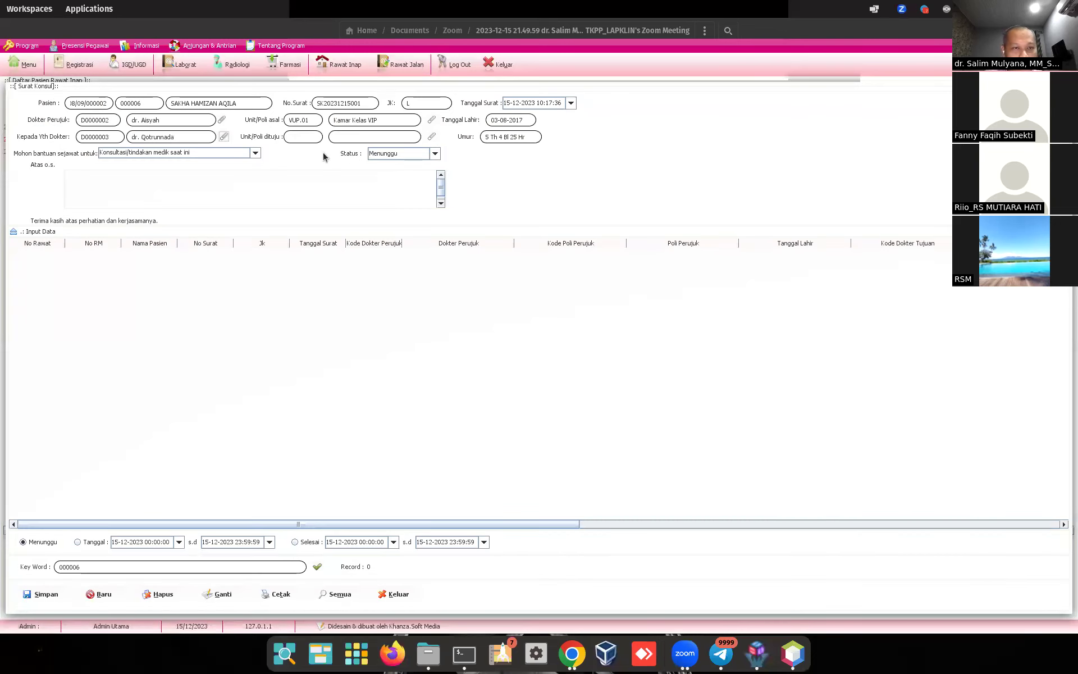
{"action": "left_click", "coordinate": [430, 138]}
{"action": "double_click", "coordinate": [119, 176]}
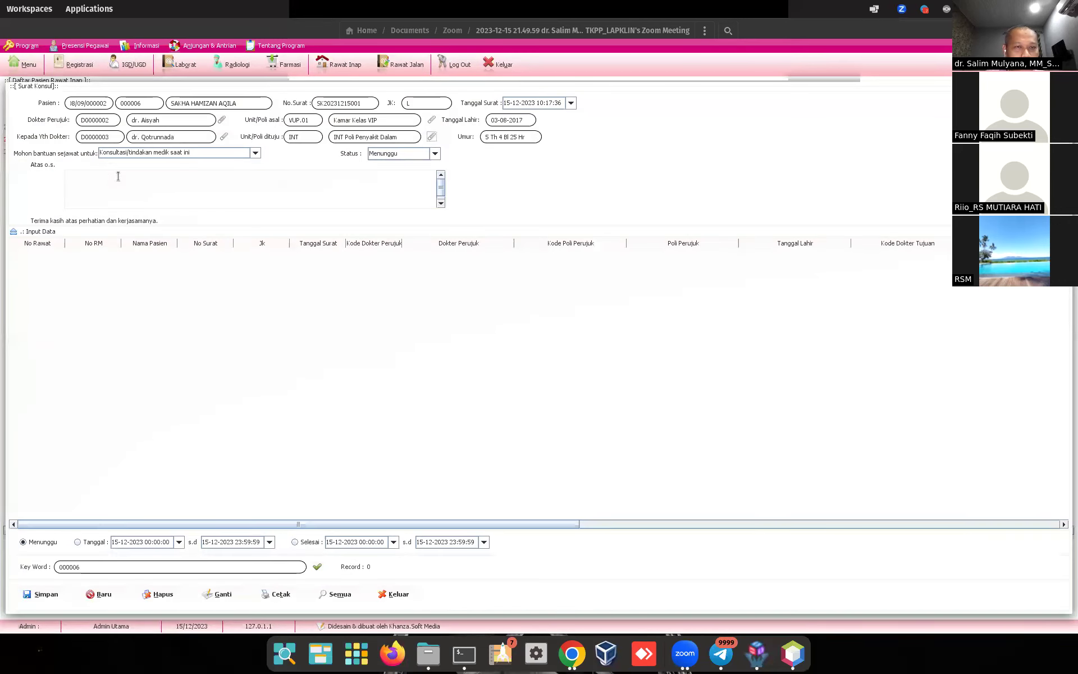
{"action": "left_click", "coordinate": [433, 138]}
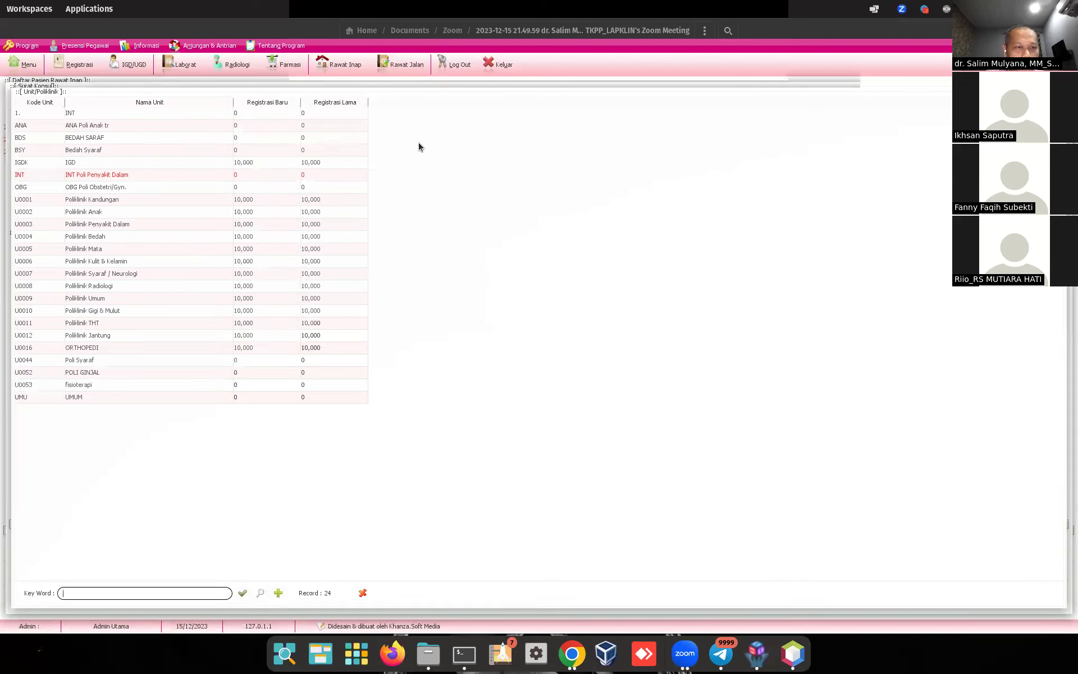
{"action": "double_click", "coordinate": [143, 323]}
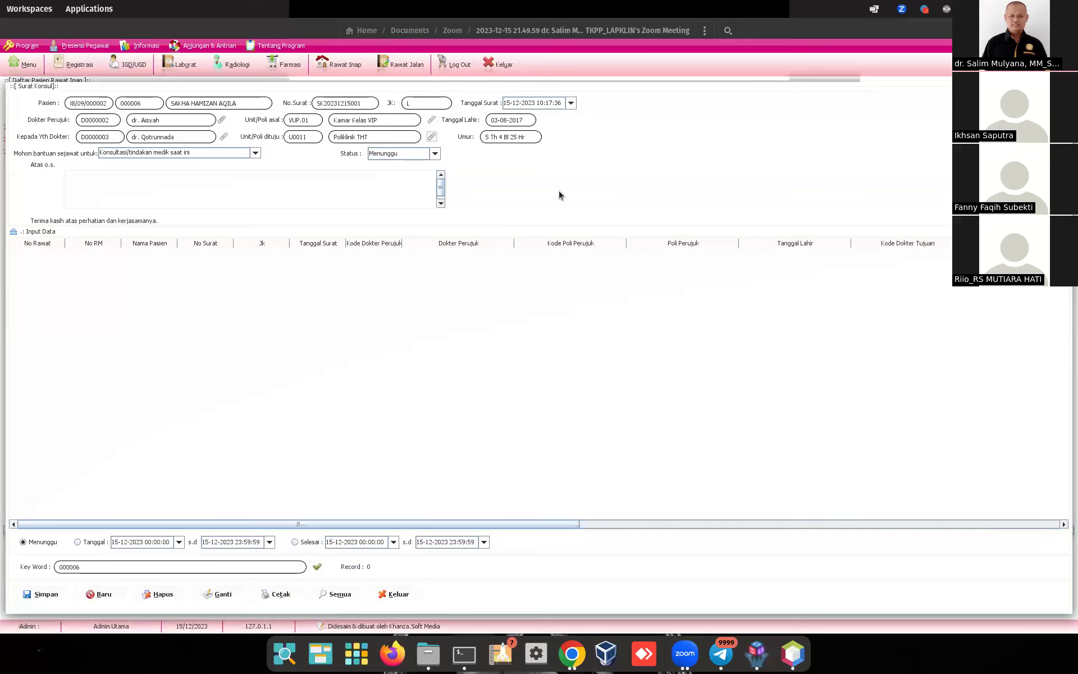
Step: Enter 'kejang' as the consultation reason and save the letter
{"action": "left_click", "coordinate": [371, 192]}
{"action": "type", "text": "kejan"}
{"action": "left_click", "coordinate": [39, 593]}
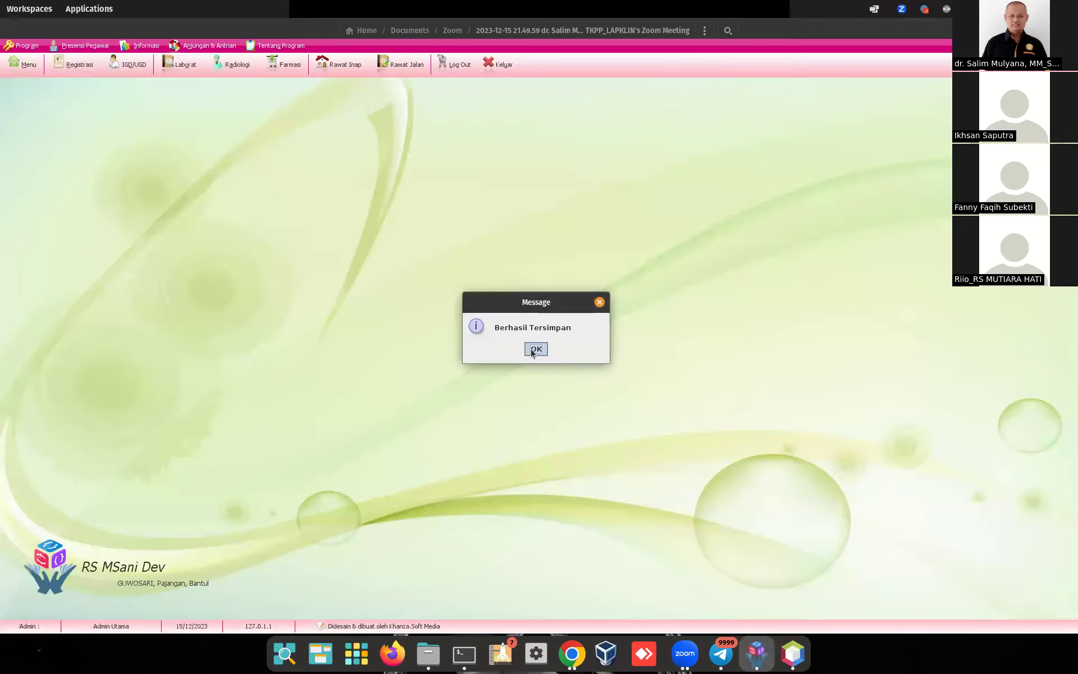
{"action": "left_click", "coordinate": [531, 349]}
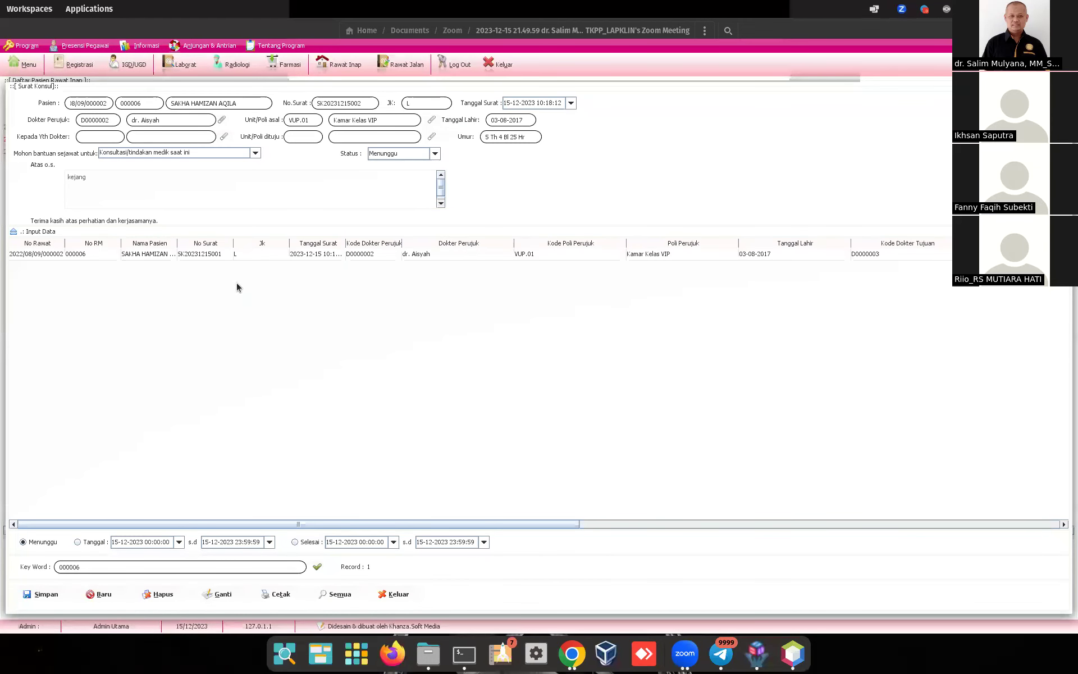
Step: Answer the consultation with 'beri obat kejang', save the reply, and close the consultation window
{"action": "left_click", "coordinate": [179, 254]}
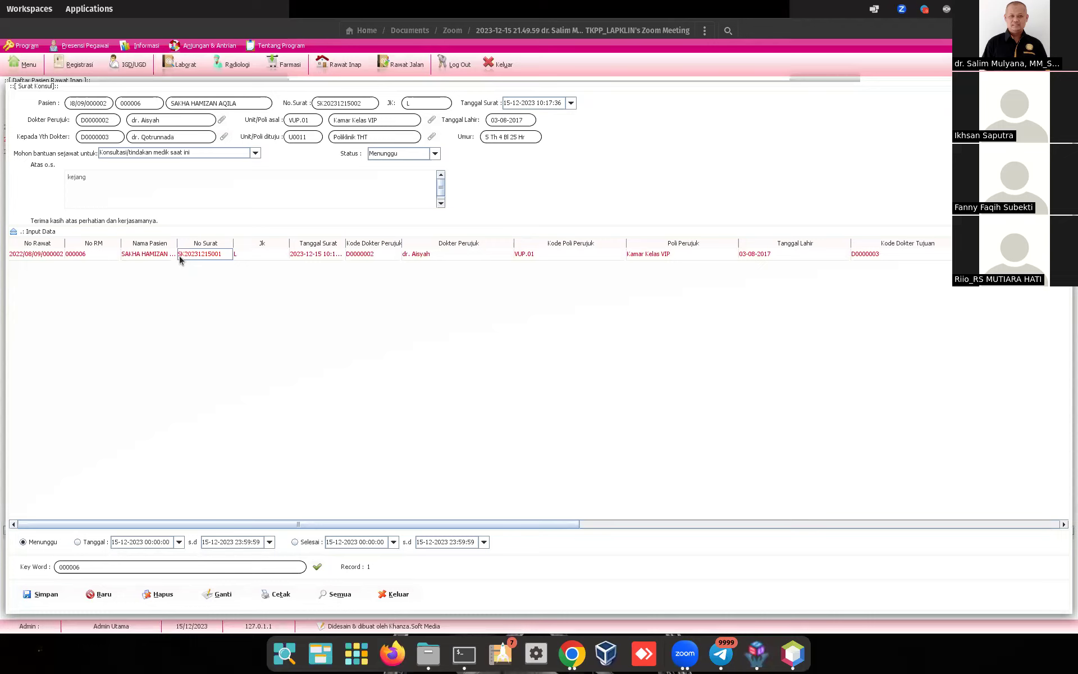
{"action": "right_click", "coordinate": [179, 258]}
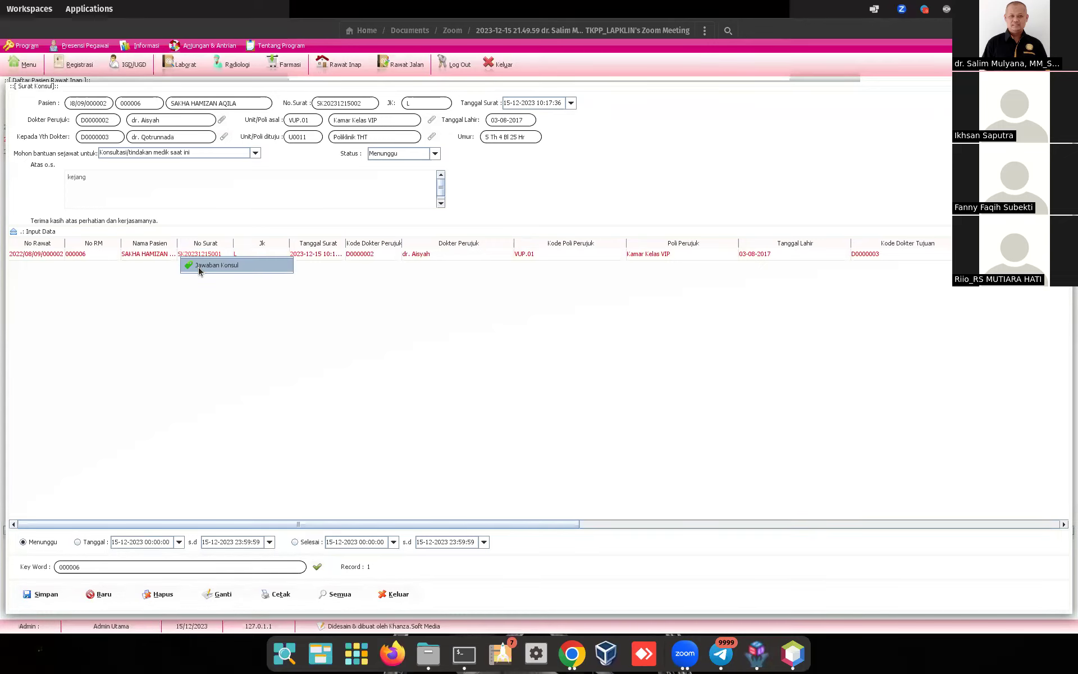
{"action": "left_click", "coordinate": [62, 257]}
{"action": "right_click", "coordinate": [48, 256]}
{"action": "left_click", "coordinate": [59, 264]}
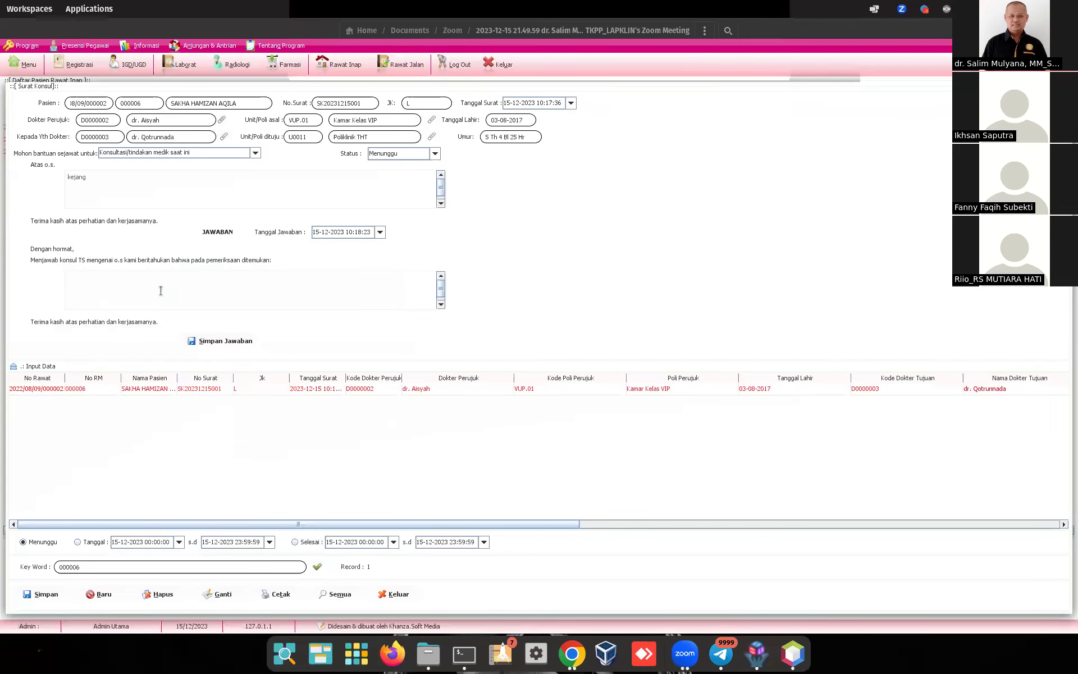
{"action": "type", "text": "beri obat kejang"}
{"action": "left_click", "coordinate": [210, 342]}
{"action": "left_click", "coordinate": [535, 350]}
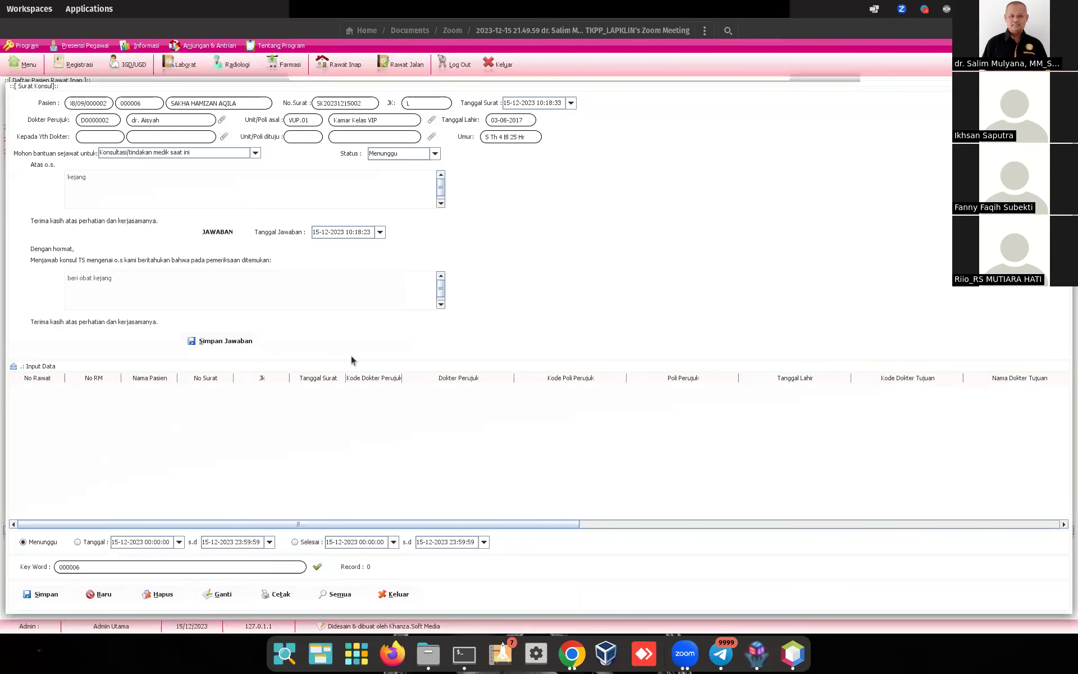
{"action": "left_click", "coordinate": [403, 592]}
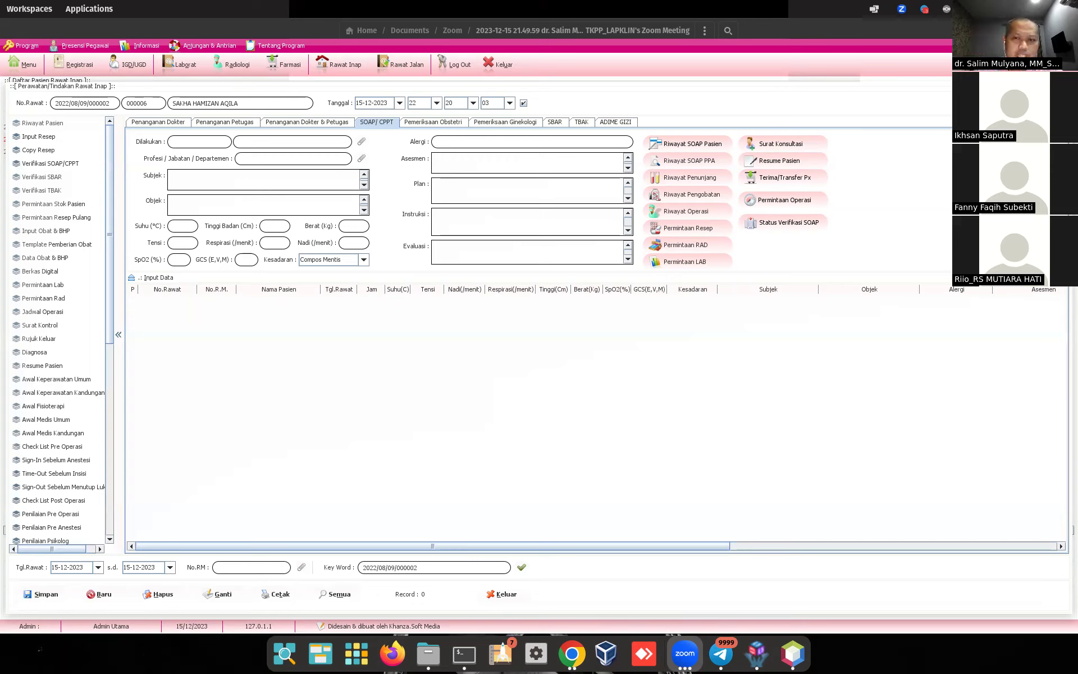
Step: Close the inpatient treatment form and patient list, confirm exiting SIMRS Khanza, and switch to NetBeans
{"action": "left_click", "coordinate": [503, 594]}
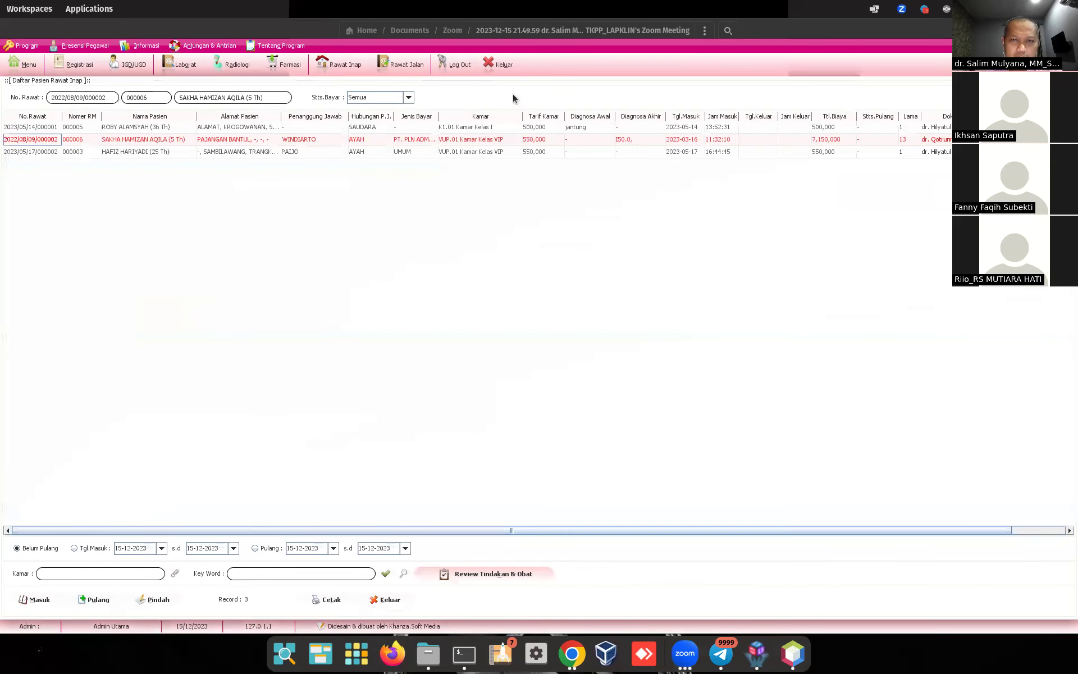
{"action": "left_click", "coordinate": [504, 64]}
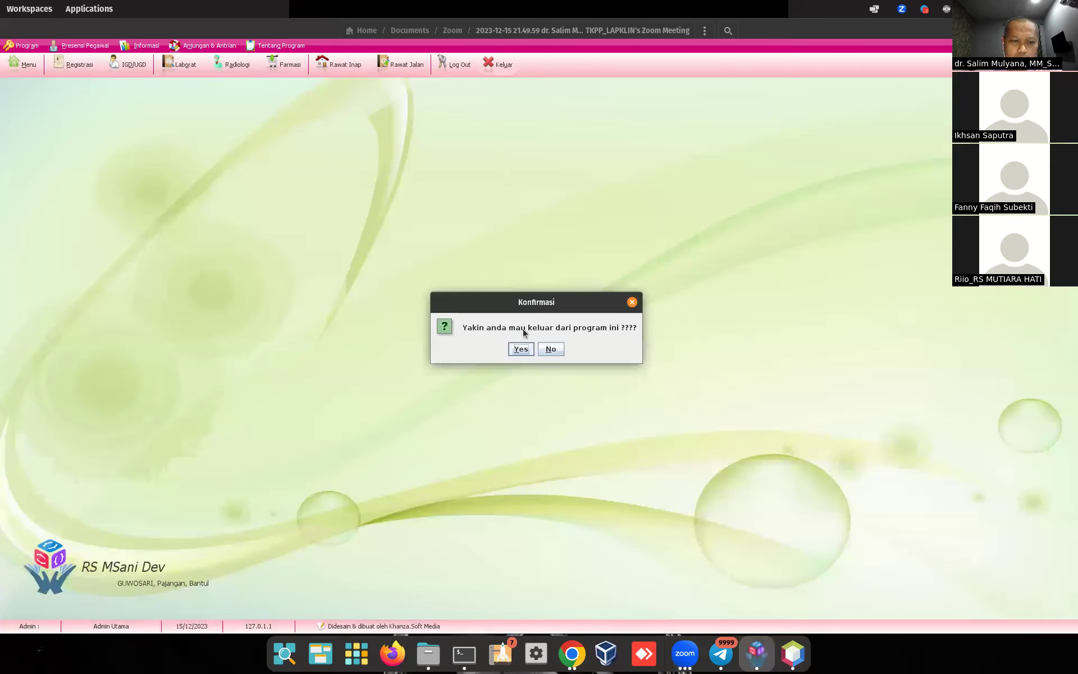
{"action": "left_click", "coordinate": [518, 349]}
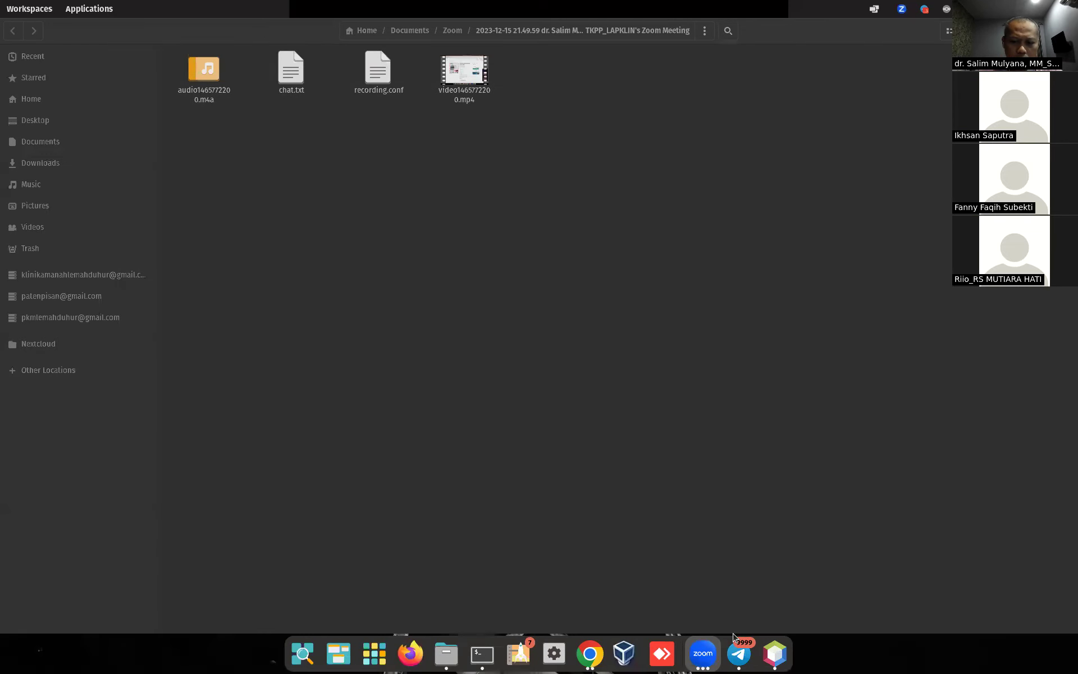
{"action": "left_click", "coordinate": [769, 657]}
Step: Run the SIMRSKhanza project from its context menu in NetBeans
{"action": "left_click", "coordinate": [62, 120]}
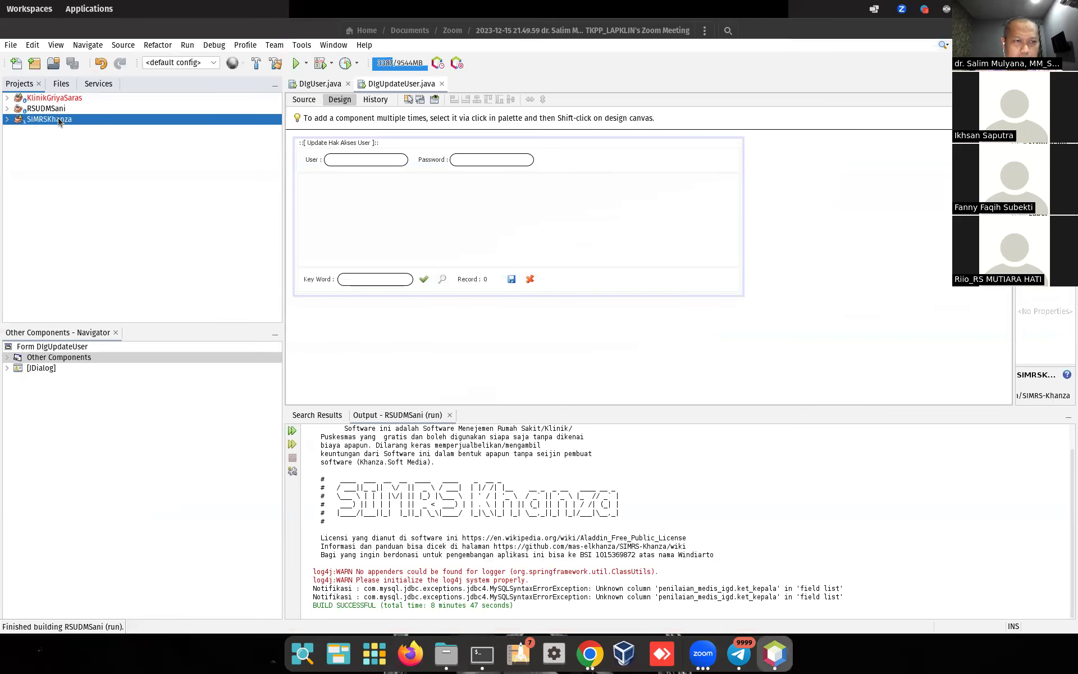
{"action": "right_click", "coordinate": [62, 120]}
{"action": "left_click", "coordinate": [83, 216]}
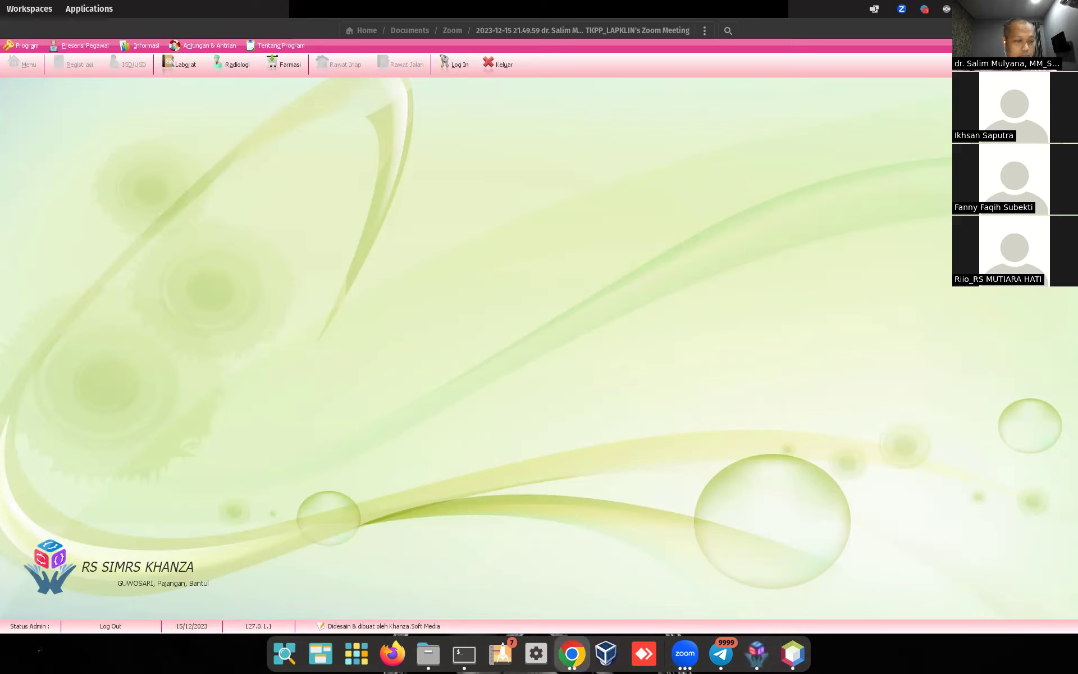
Step: Log in to SIMRS Khanza with the admin user ID and password
{"action": "left_click", "coordinate": [447, 73]}
{"action": "type", "text": "spv"}
{"action": "key", "text": "Tab"}
{"action": "type", "text": "server"}
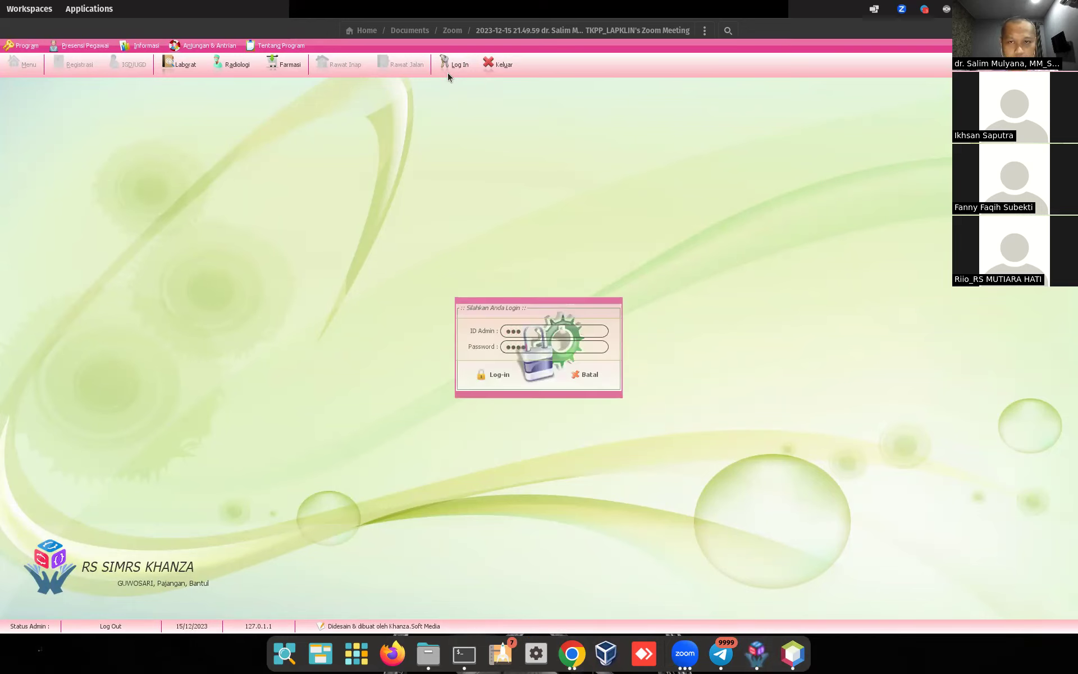
{"action": "key", "text": "Return"}
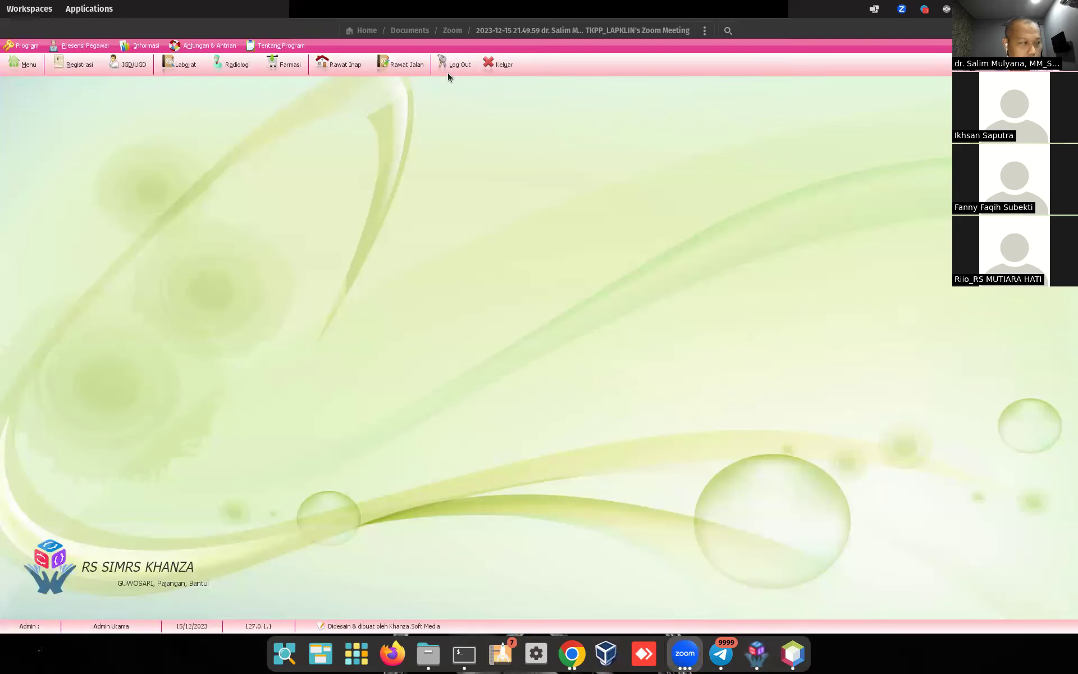
Step: List outpatients from 01-12-2022 and open the first patient's Resume Pasien
{"action": "left_click", "coordinate": [409, 68]}
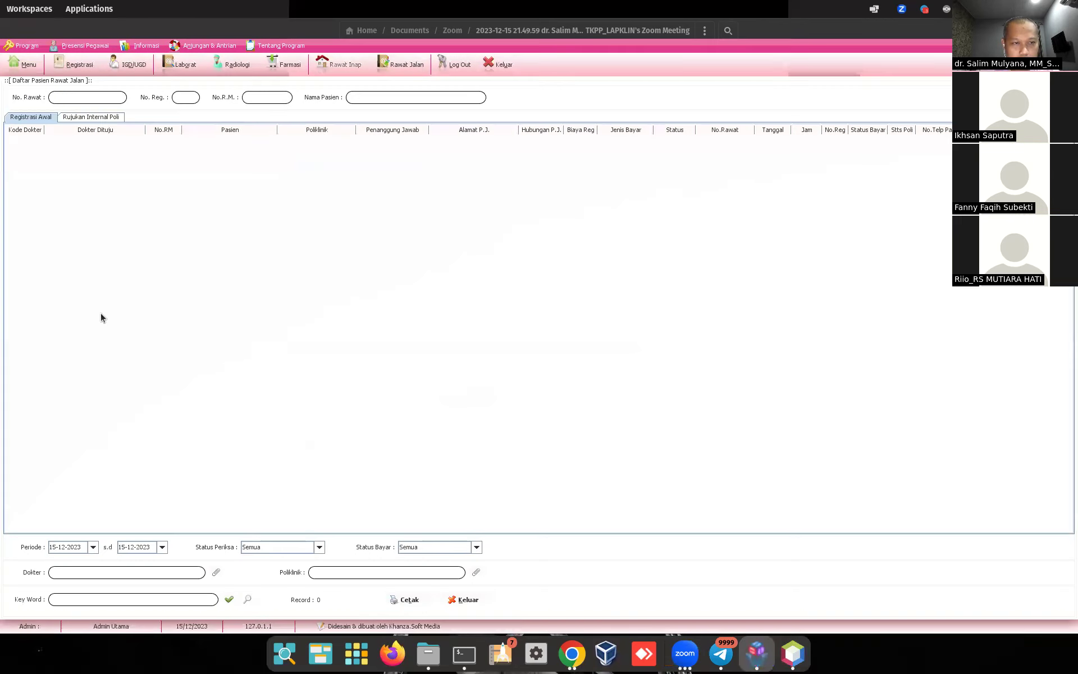
{"action": "left_click", "coordinate": [93, 545]}
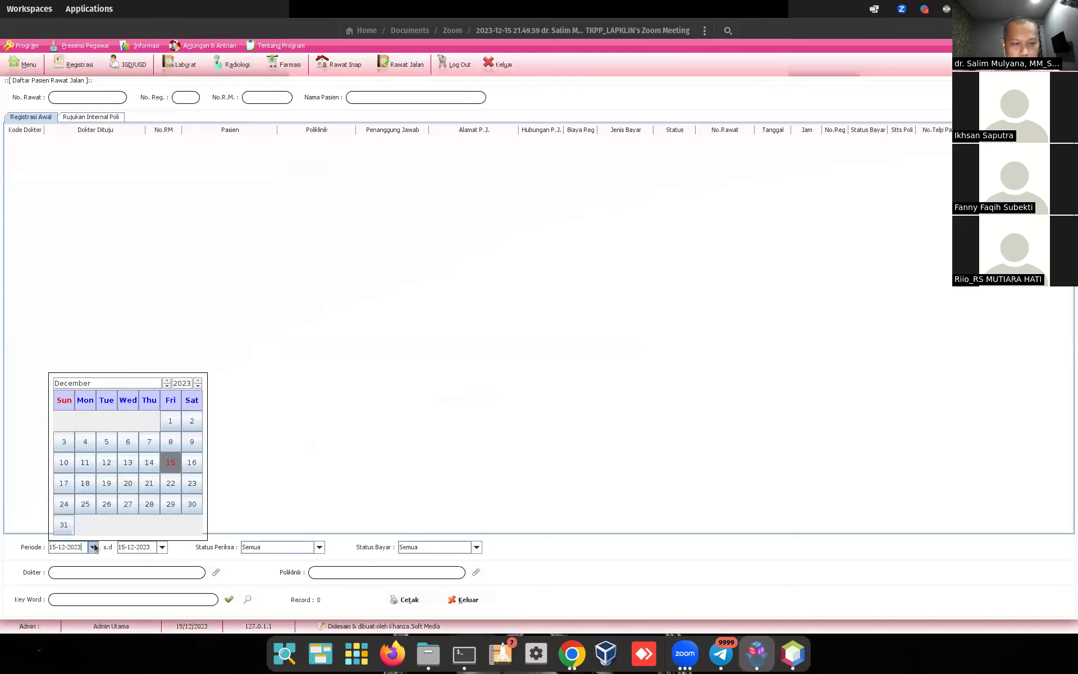
{"action": "left_click", "coordinate": [198, 388]}
{"action": "left_click", "coordinate": [170, 420]}
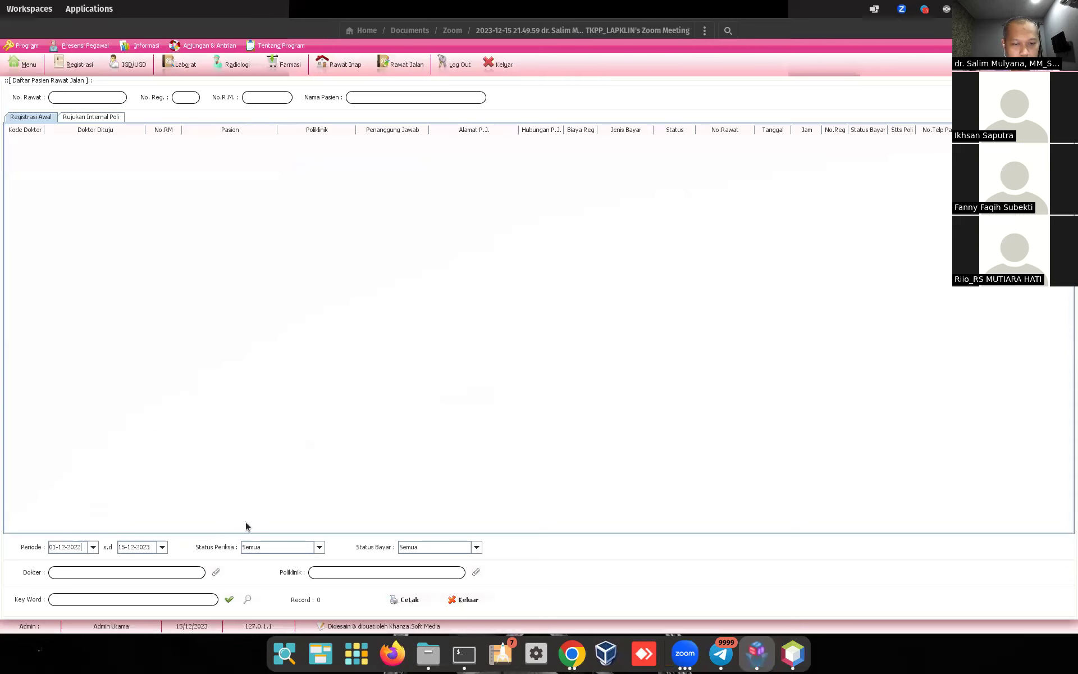
{"action": "left_click", "coordinate": [229, 599]}
{"action": "double_click", "coordinate": [33, 146]}
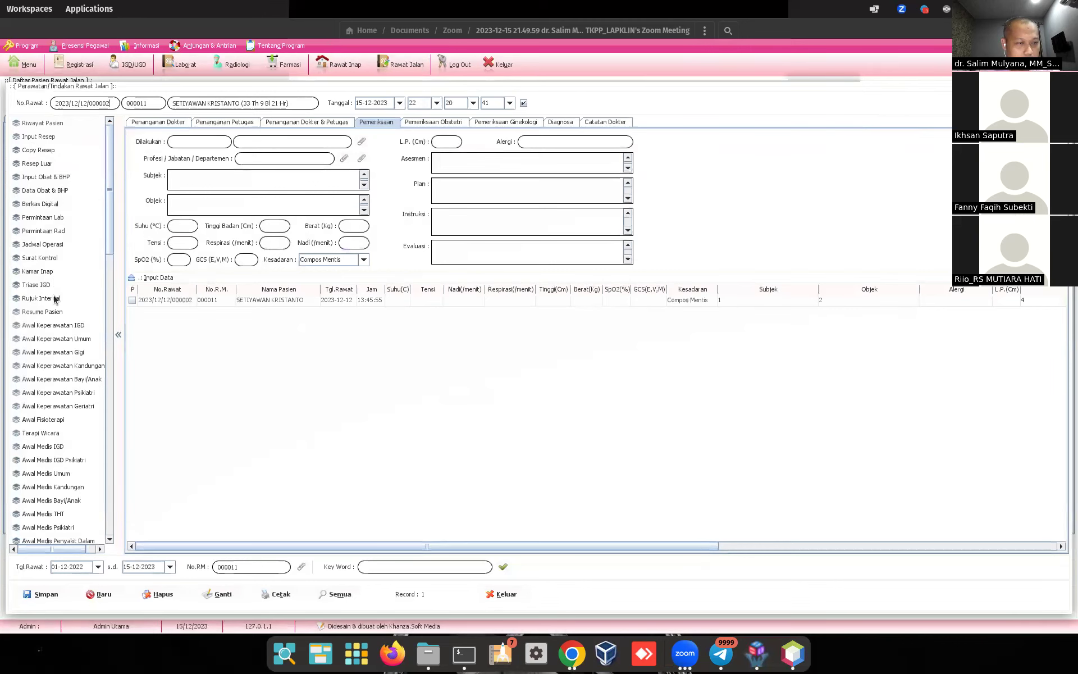
{"action": "left_click", "coordinate": [49, 311]}
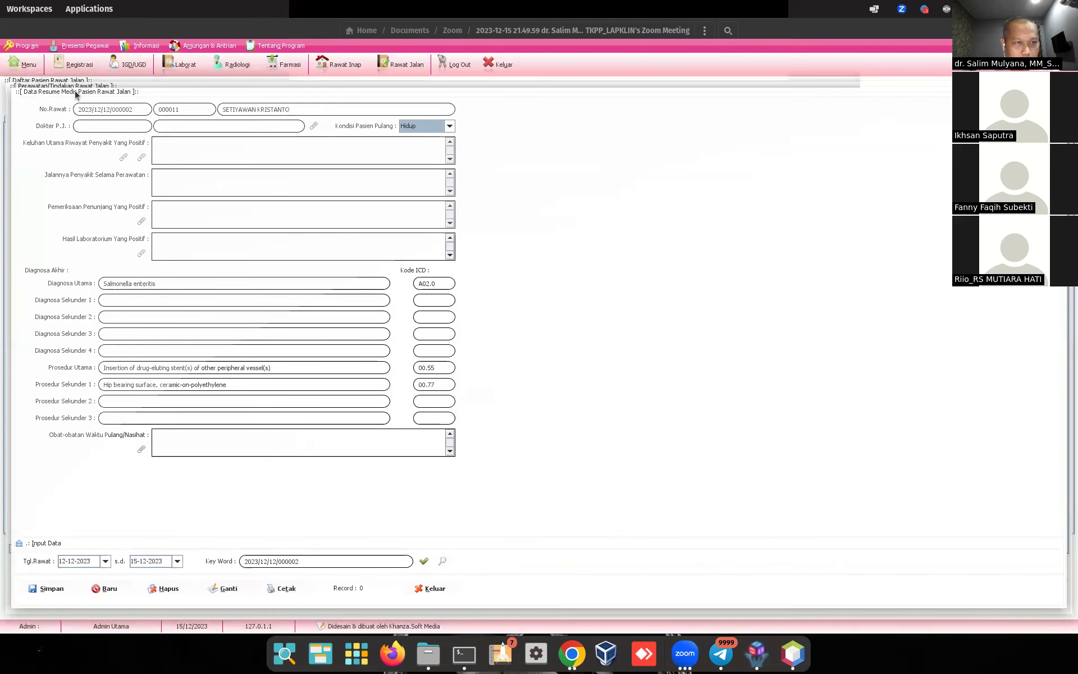
Step: Move the Tgl.Rawat start date back to 12-12-2021
{"action": "left_click", "coordinate": [21, 543]}
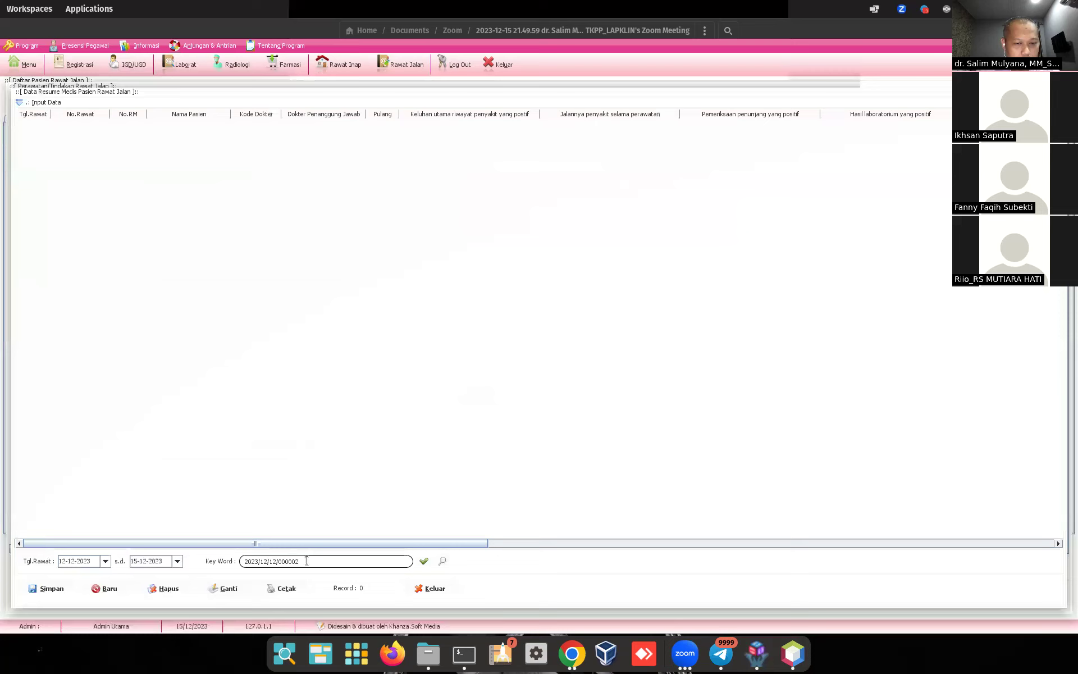
{"action": "left_click", "coordinate": [105, 561]}
{"action": "left_click", "coordinate": [208, 399]}
{"action": "left_click", "coordinate": [208, 399]}
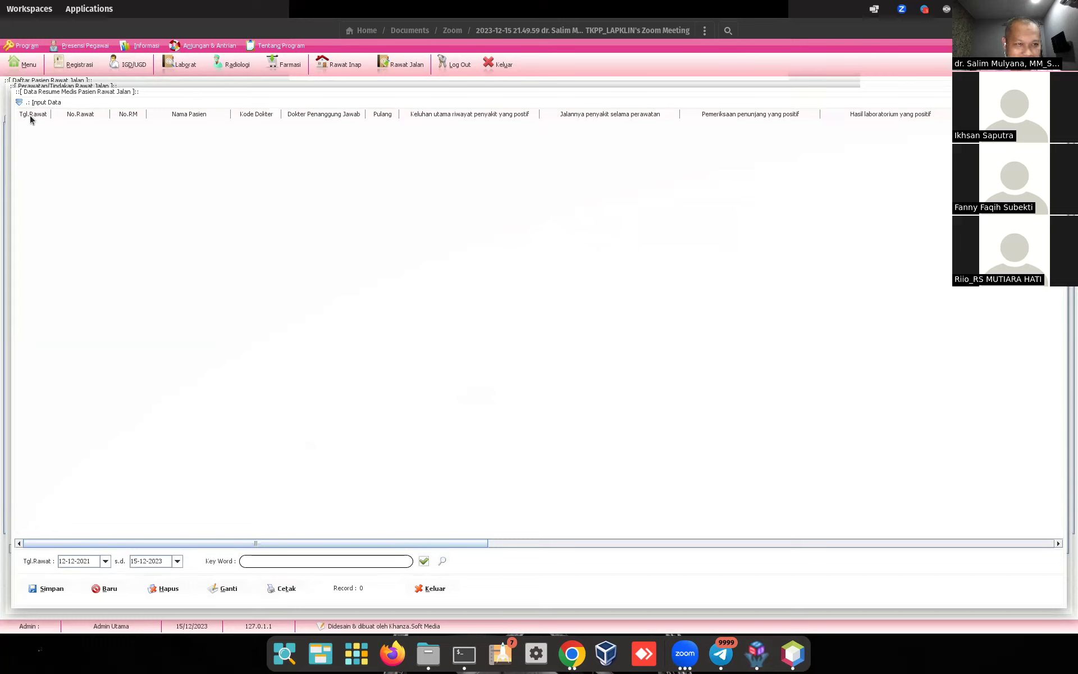
Step: Choose D0000004 as Dokter P.J. and fill in findings, illness course, supporting exams and lab results
{"action": "left_click", "coordinate": [23, 102]}
{"action": "left_click", "coordinate": [314, 125]}
{"action": "double_click", "coordinate": [126, 142]}
{"action": "type", "text": "gdagas"}
{"action": "key", "text": "Tab"}
{"action": "type", "text": "dgasdg"}
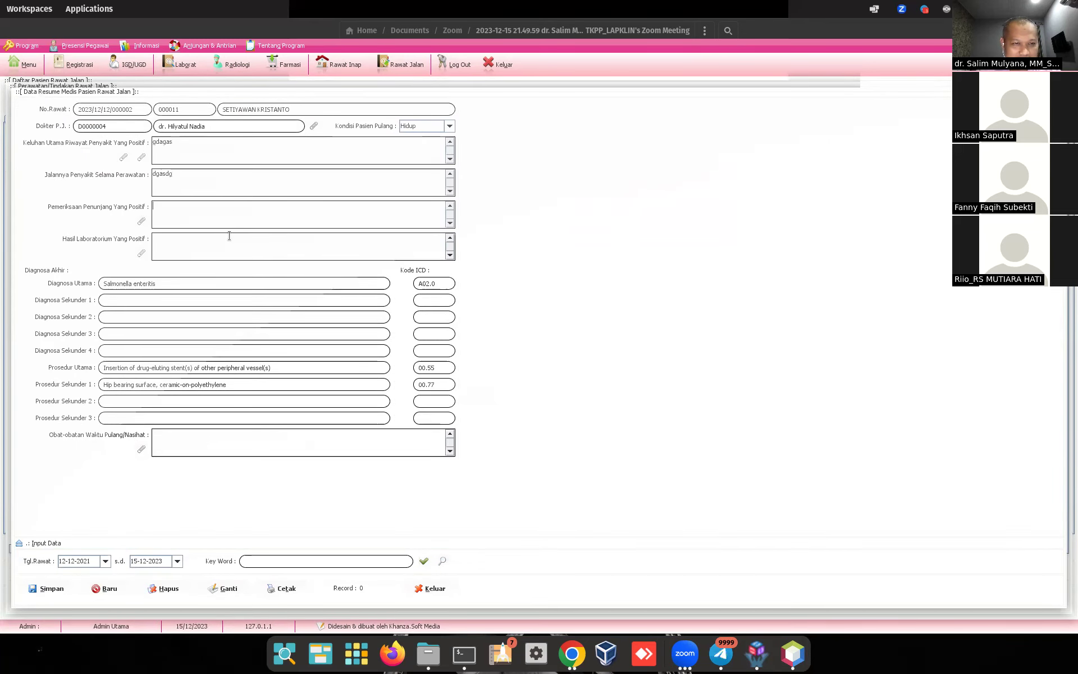
{"action": "key", "text": "Tab"}
{"action": "type", "text": "dgsagsa"}
{"action": "key", "text": "Tab"}
{"action": "type", "text": "gdsaga"}
Step: Enter discharge medications and a secondary procedure, save the resume, and show the saved record
{"action": "left_click", "coordinate": [217, 436]}
{"action": "type", "text": "gasgds"}
{"action": "left_click", "coordinate": [206, 402]}
{"action": "type", "text": "gda"}
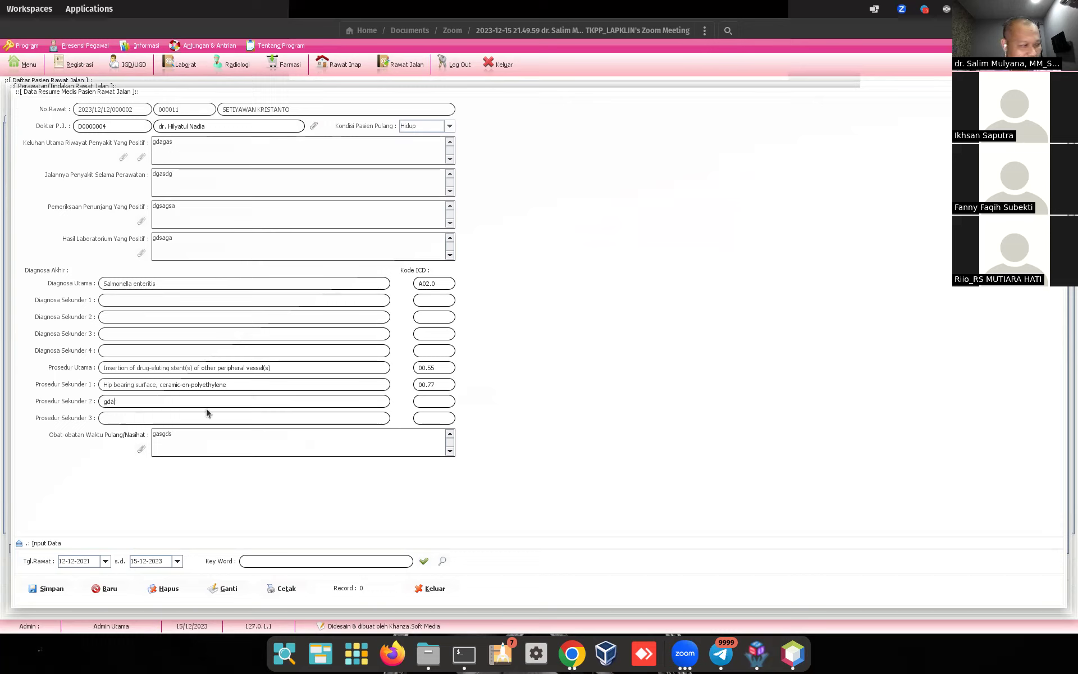
{"action": "type", "text": "dga"}
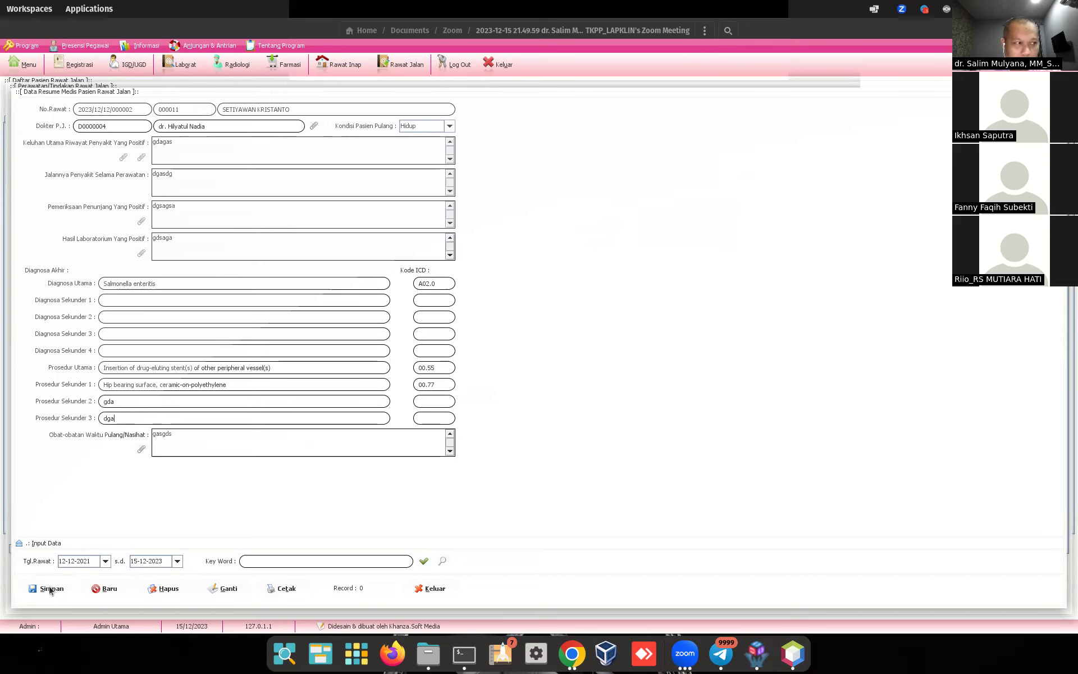
{"action": "left_click", "coordinate": [50, 588]}
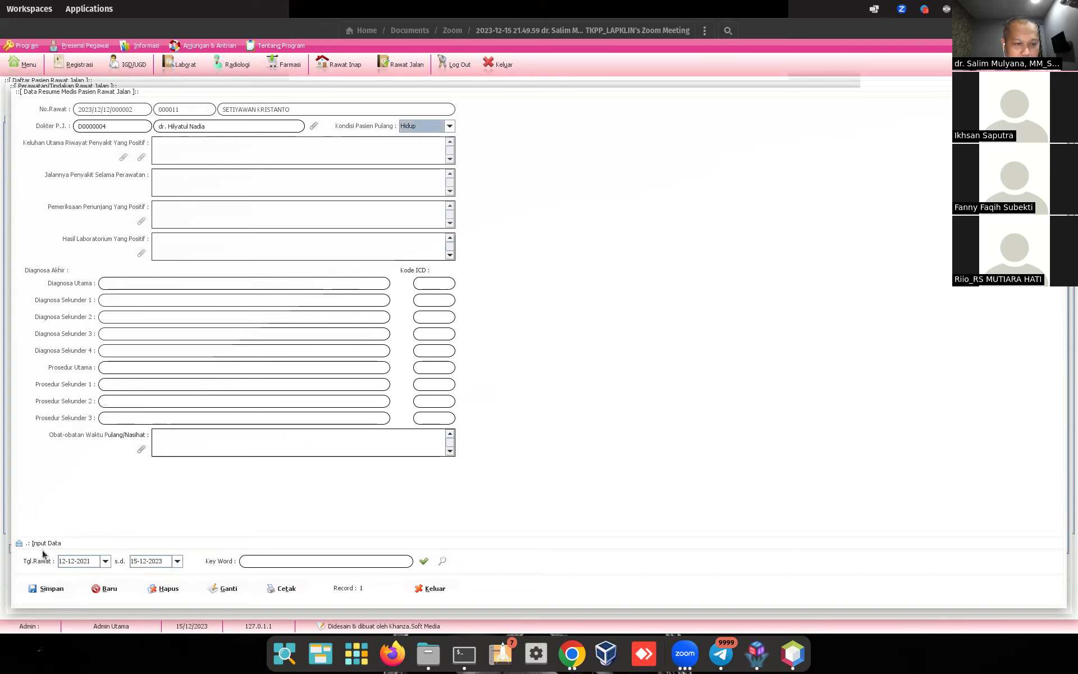
{"action": "left_click", "coordinate": [22, 543]}
Step: Print the saved resume as an SBPK service proof letter from its context menu
{"action": "right_click", "coordinate": [25, 124]}
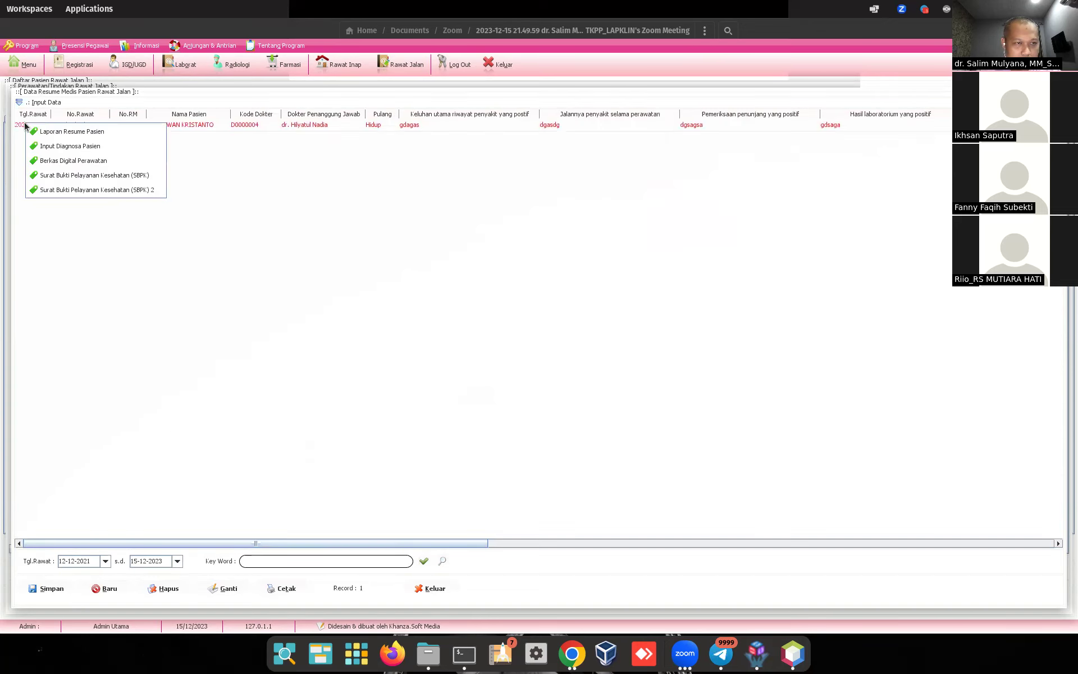
{"action": "left_click", "coordinate": [23, 125]}
{"action": "right_click", "coordinate": [23, 124]}
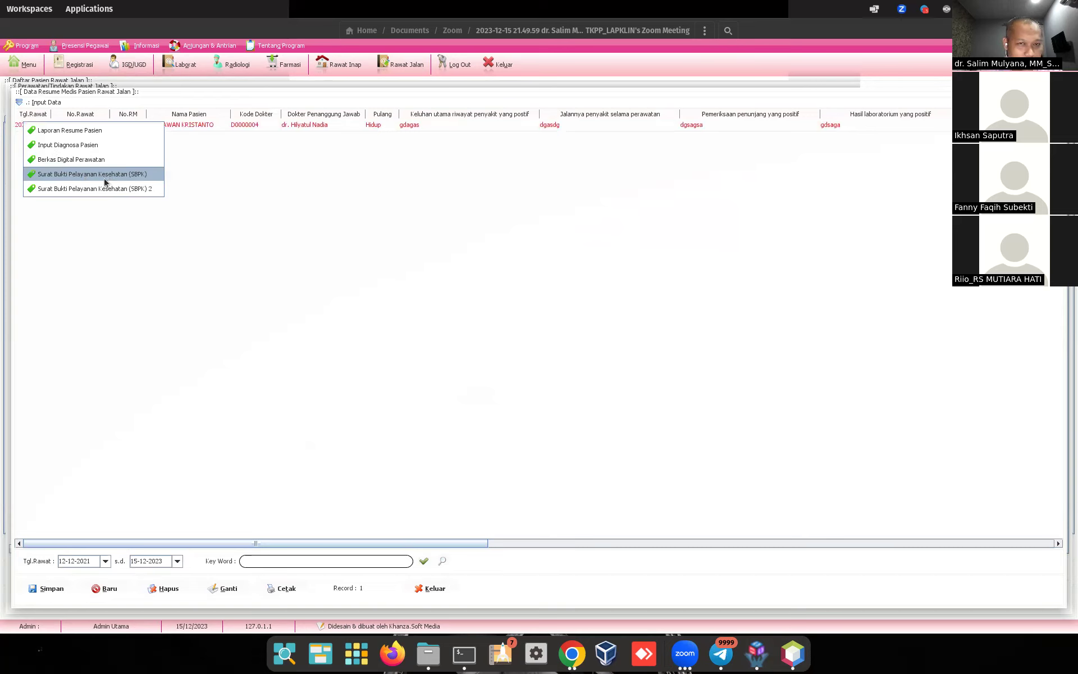
{"action": "left_click", "coordinate": [136, 178]}
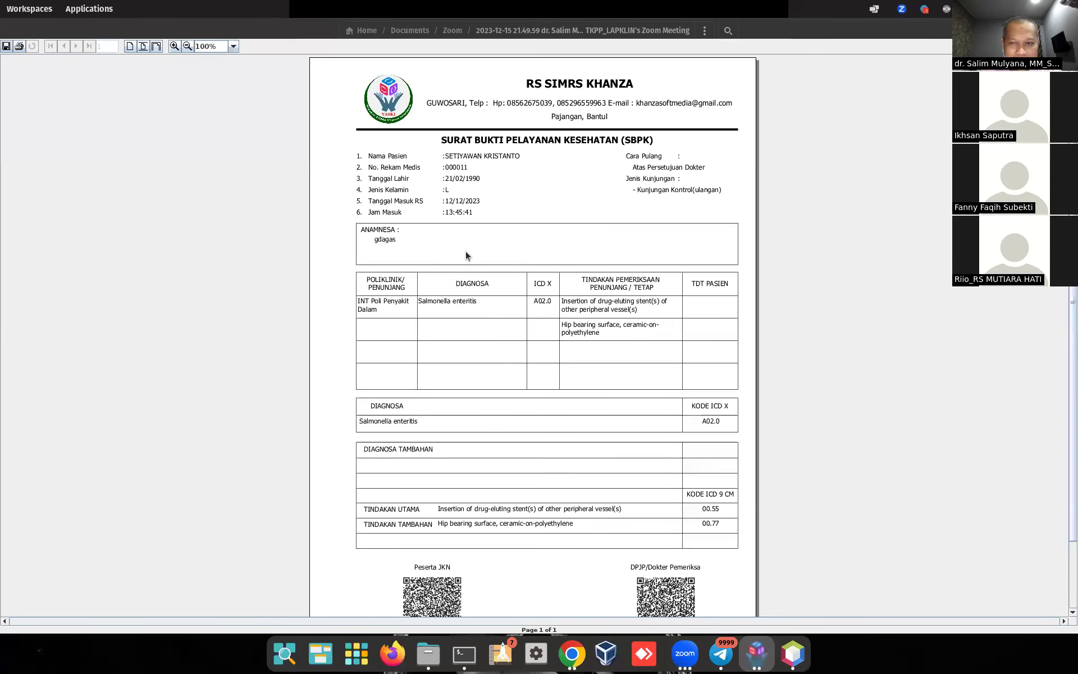
Step: Scroll through the SBPK report preview and close it with Alt+F4
{"action": "scroll", "coordinate": [466, 256], "scroll_direction": "down", "scroll_amount": 2}
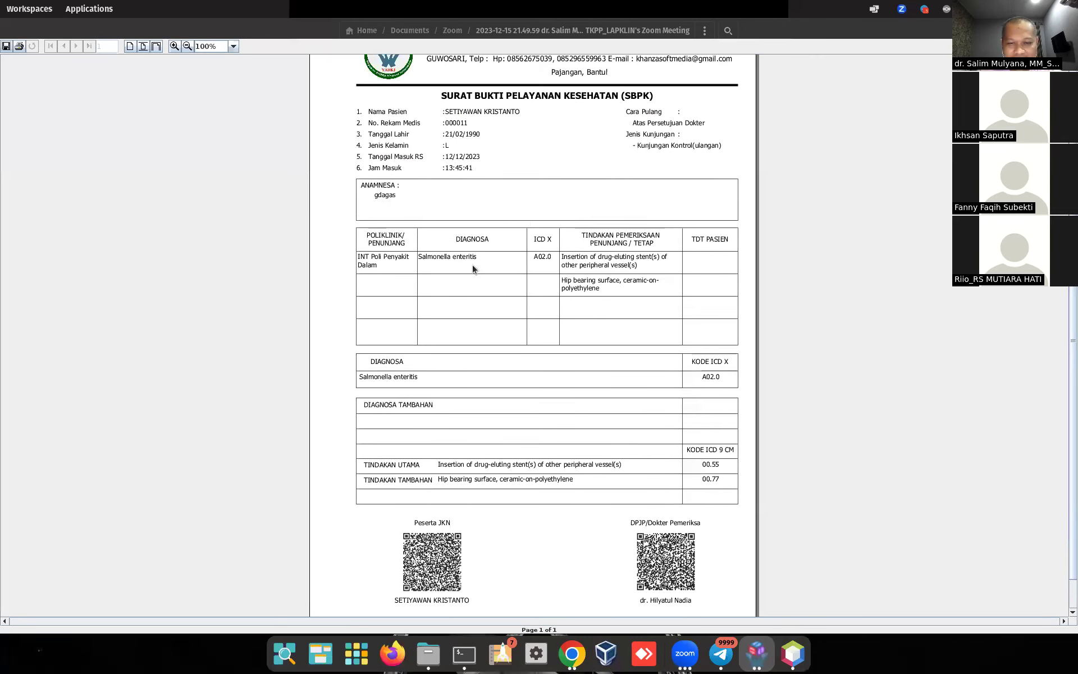
{"action": "scroll", "coordinate": [473, 269], "scroll_direction": "up", "scroll_amount": 2}
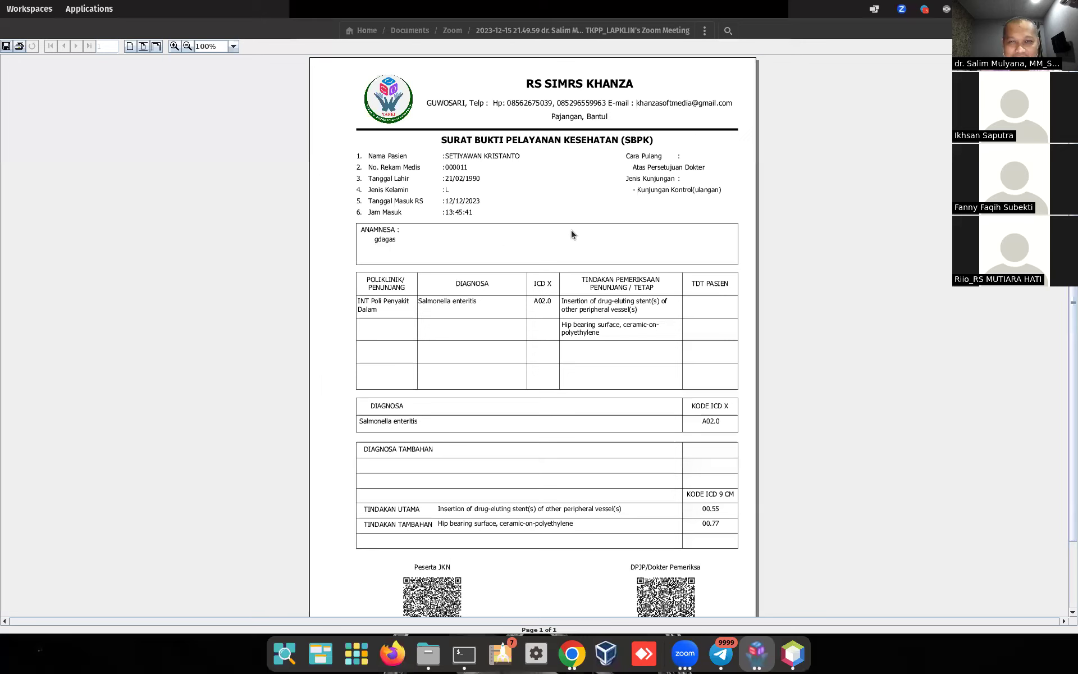
{"action": "scroll", "coordinate": [600, 277], "scroll_direction": "down", "scroll_amount": 3}
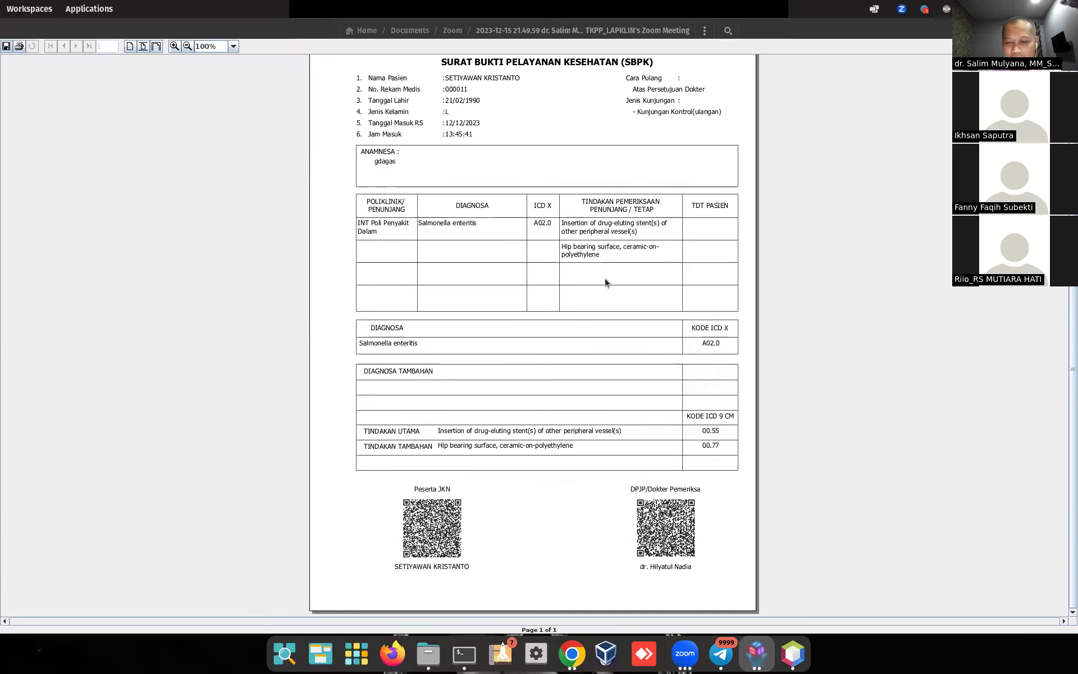
{"action": "scroll", "coordinate": [606, 282], "scroll_direction": "up", "scroll_amount": 1}
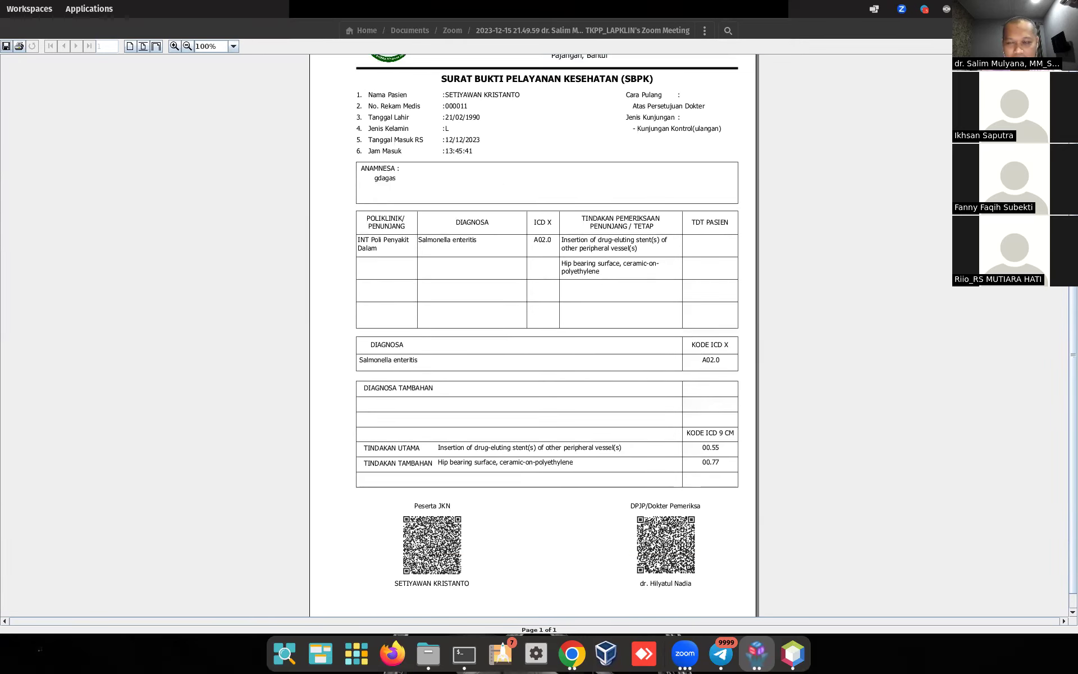
{"action": "key", "text": "alt+F4"}
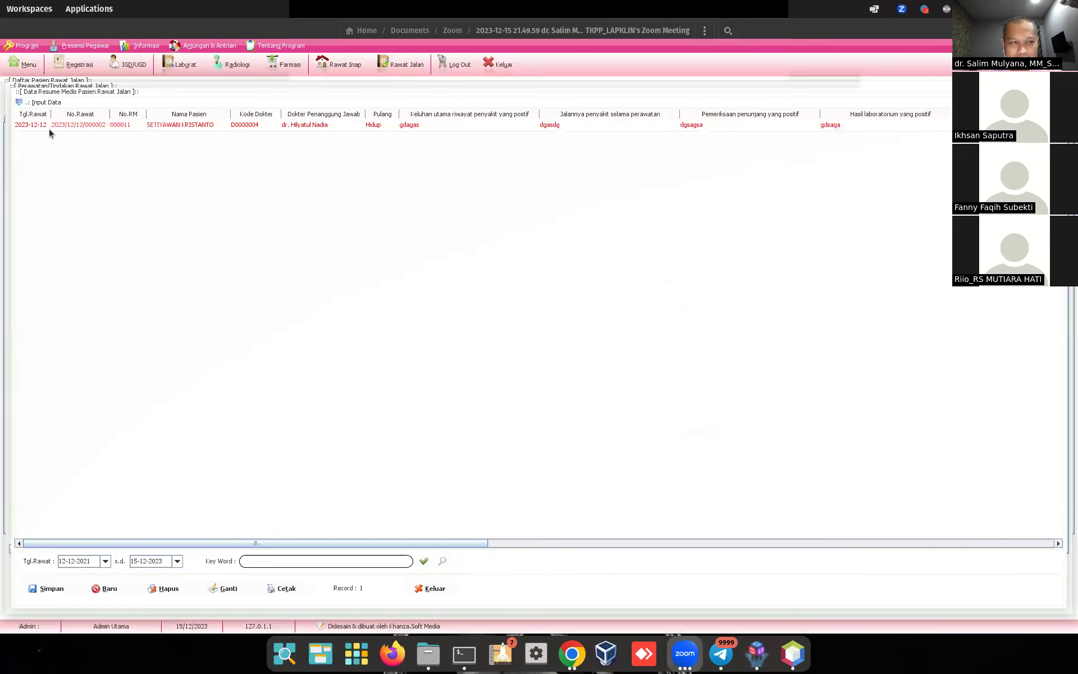
{"action": "right_click", "coordinate": [46, 122]}
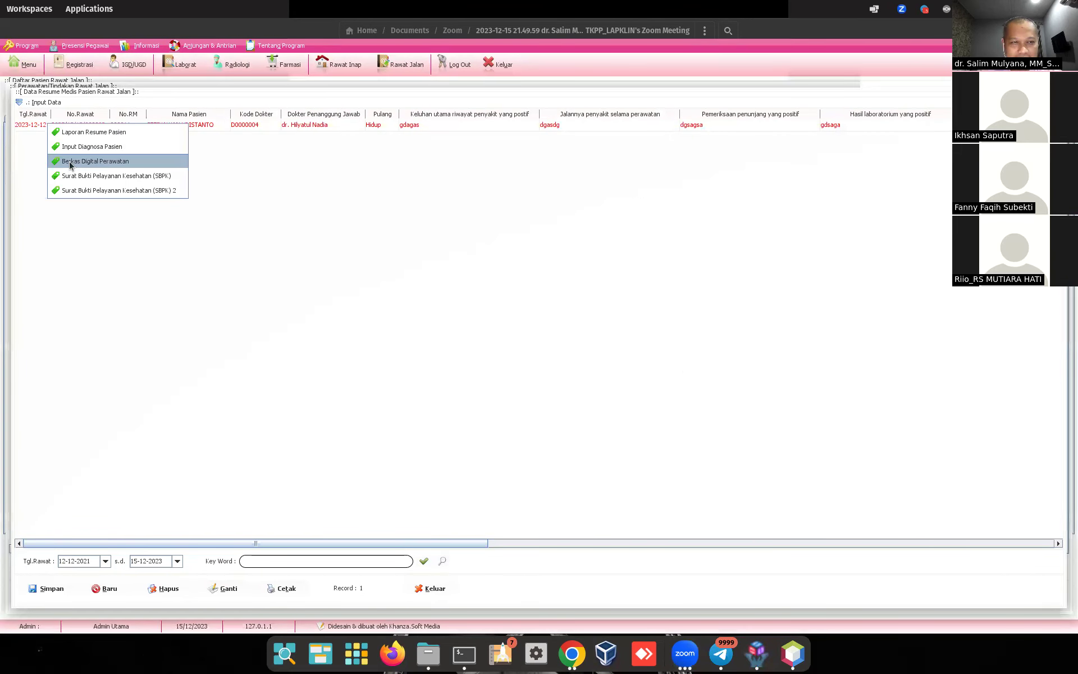
{"action": "left_click", "coordinate": [73, 191]}
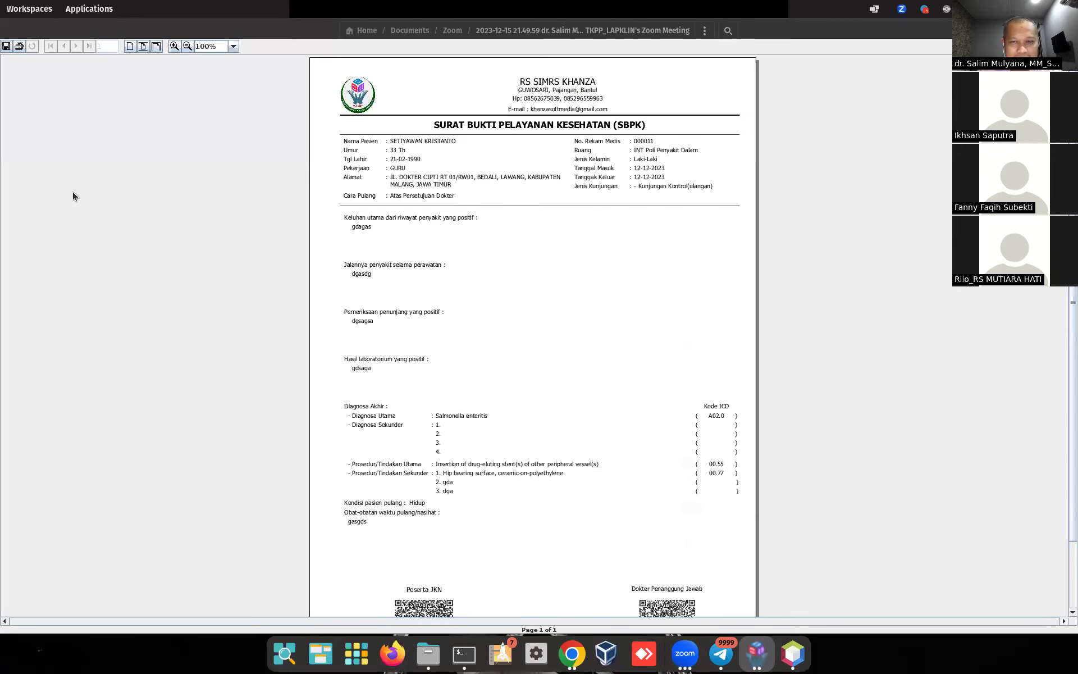
{"action": "key", "text": "alt+F4"}
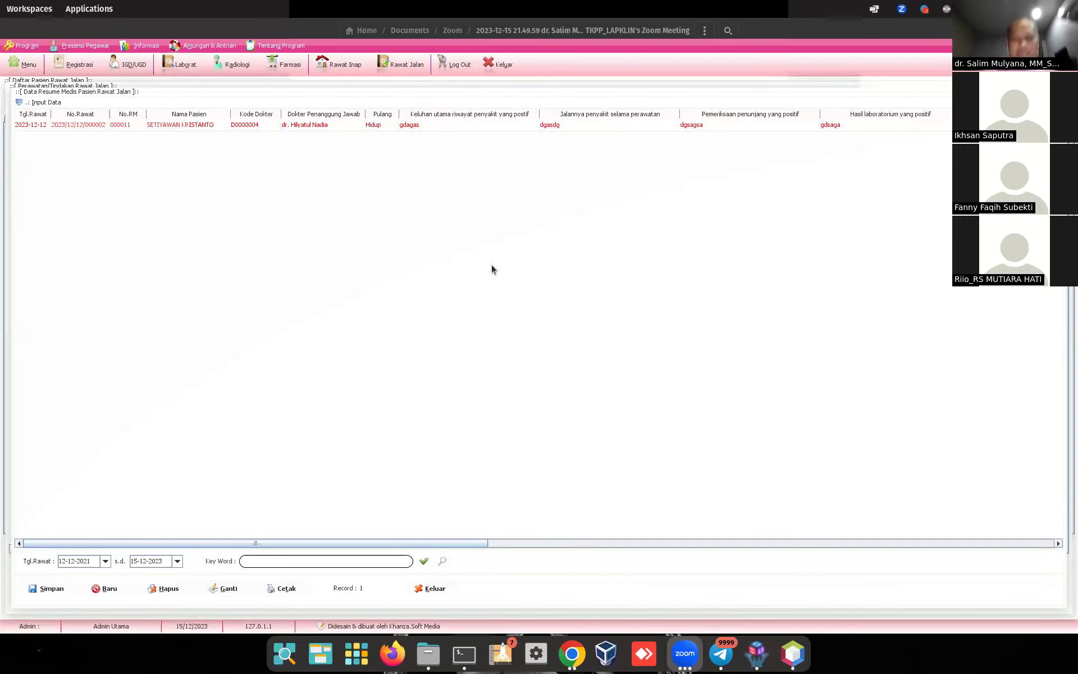
{"action": "left_click", "coordinate": [431, 587]}
Step: Close the outpatient examination form, declining to update the patient's examined status
{"action": "left_click", "coordinate": [500, 595]}
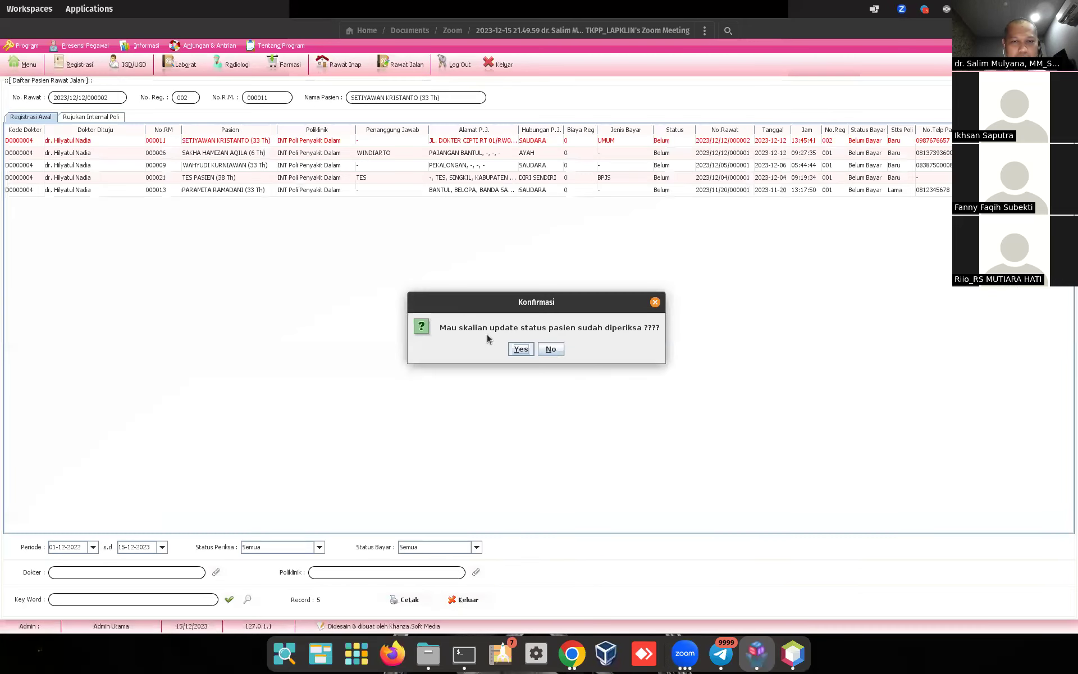
{"action": "left_click", "coordinate": [558, 351]}
{"action": "left_click", "coordinate": [198, 145]}
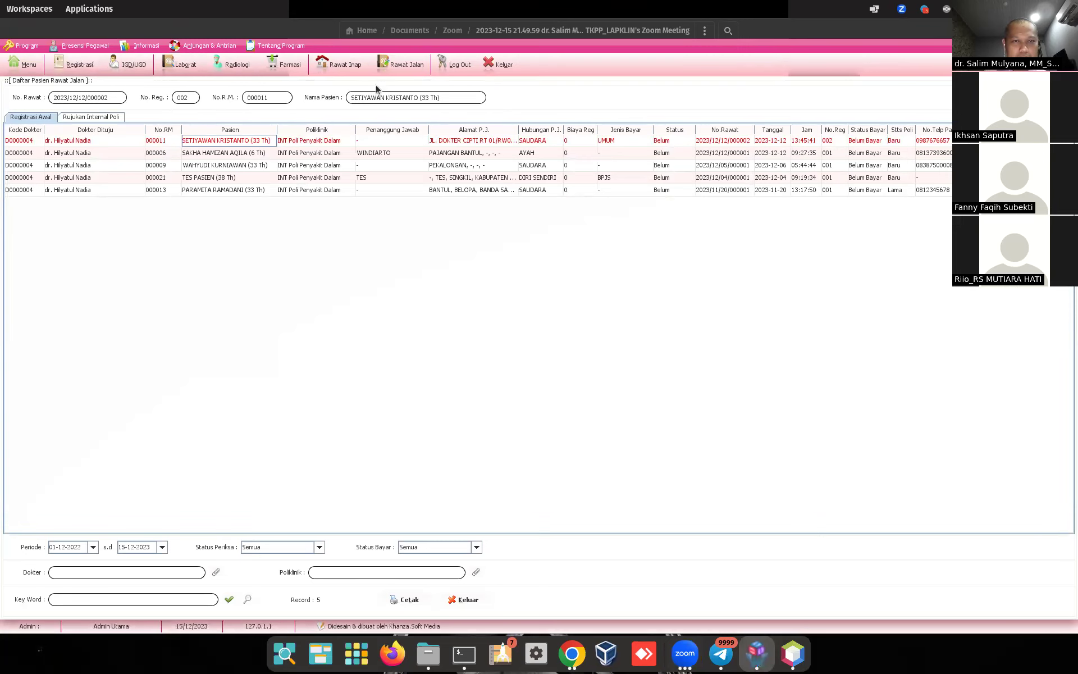
Step: Switch to the Rawat Inap list and bring up the VUP.01 inpatient's Laporan & Surat options
{"action": "left_click", "coordinate": [348, 67]}
{"action": "left_click", "coordinate": [157, 127]}
{"action": "right_click", "coordinate": [158, 131]}
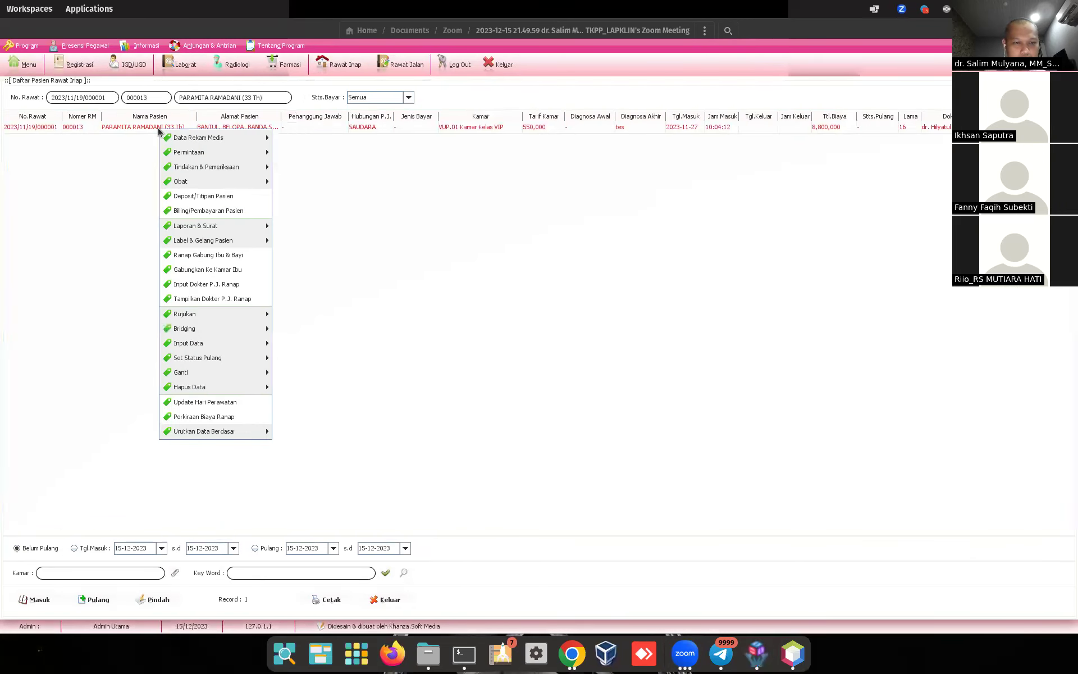
{"action": "mouse_move", "coordinate": [213, 137]}
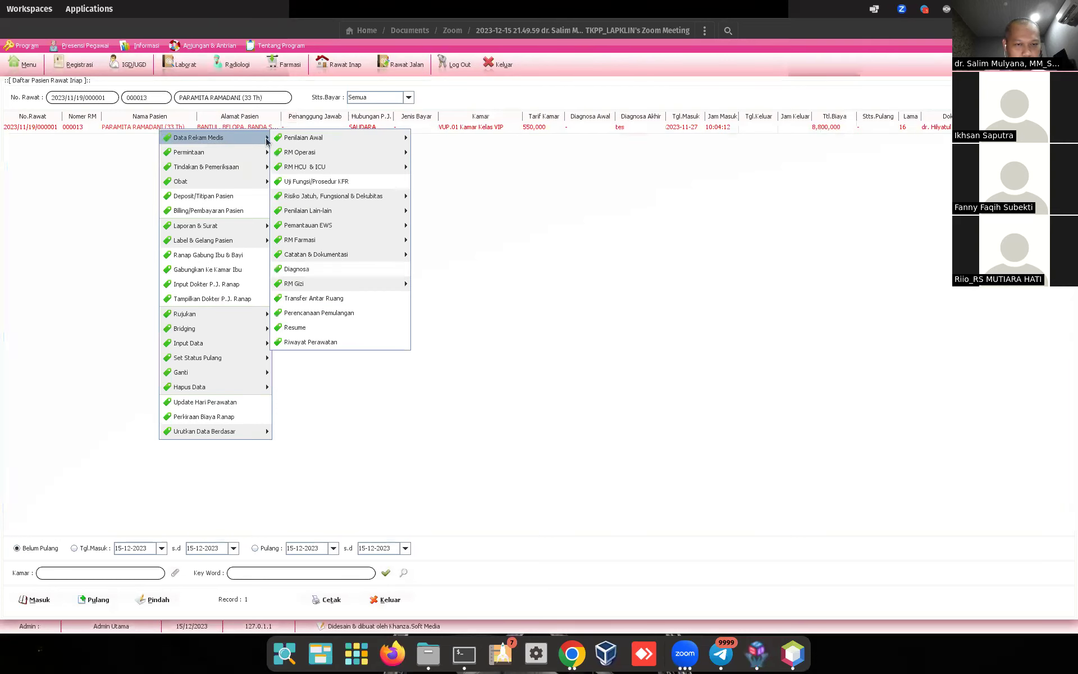
{"action": "mouse_move", "coordinate": [354, 212]}
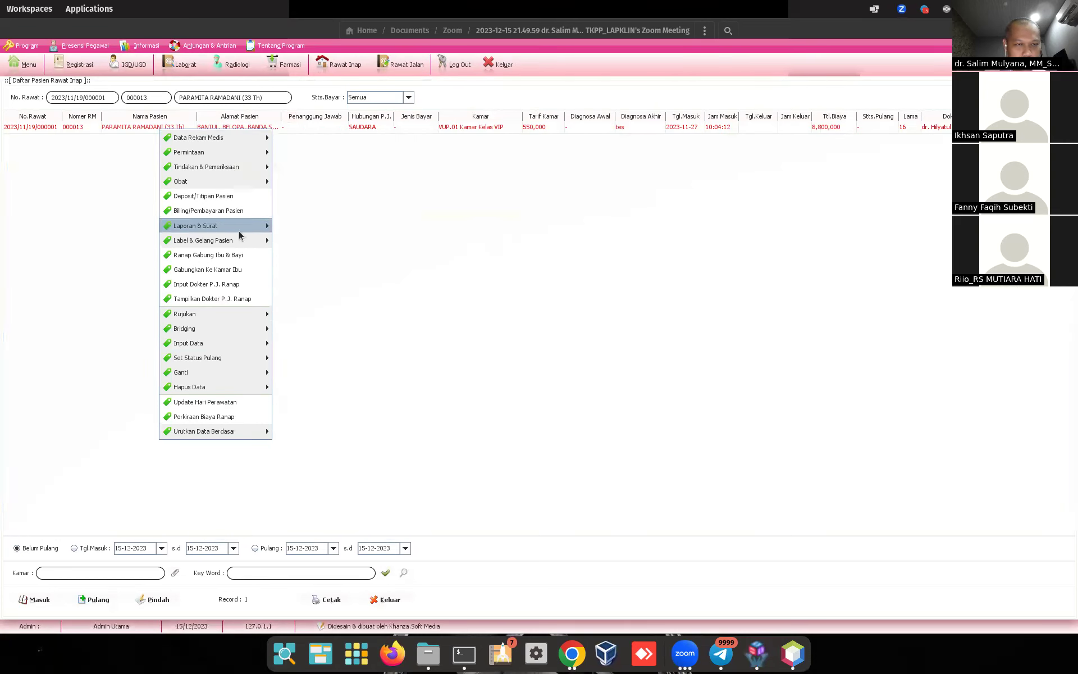
{"action": "mouse_move", "coordinate": [239, 232]}
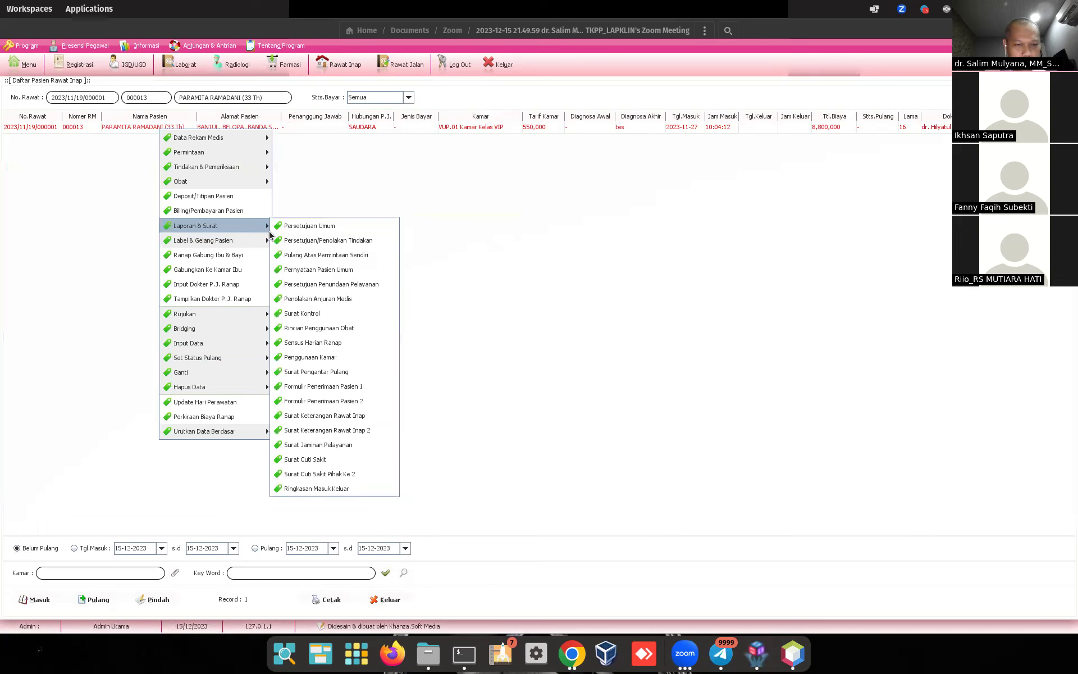
{"action": "left_click", "coordinate": [338, 489]}
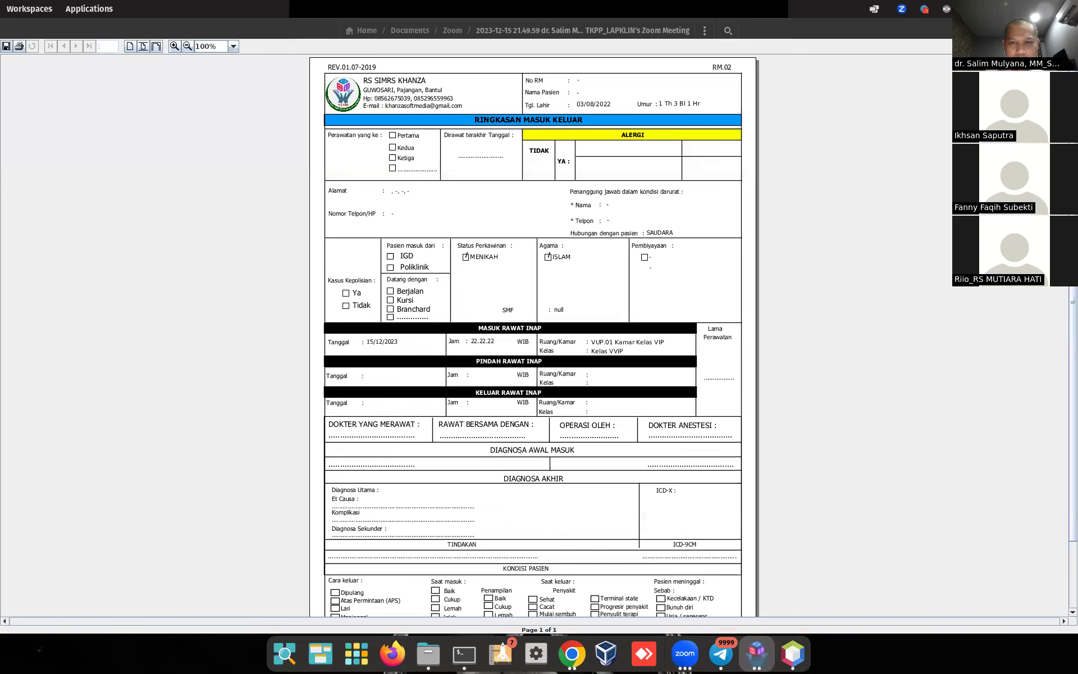
{"action": "key", "text": "alt+F4"}
{"action": "right_click", "coordinate": [130, 128]}
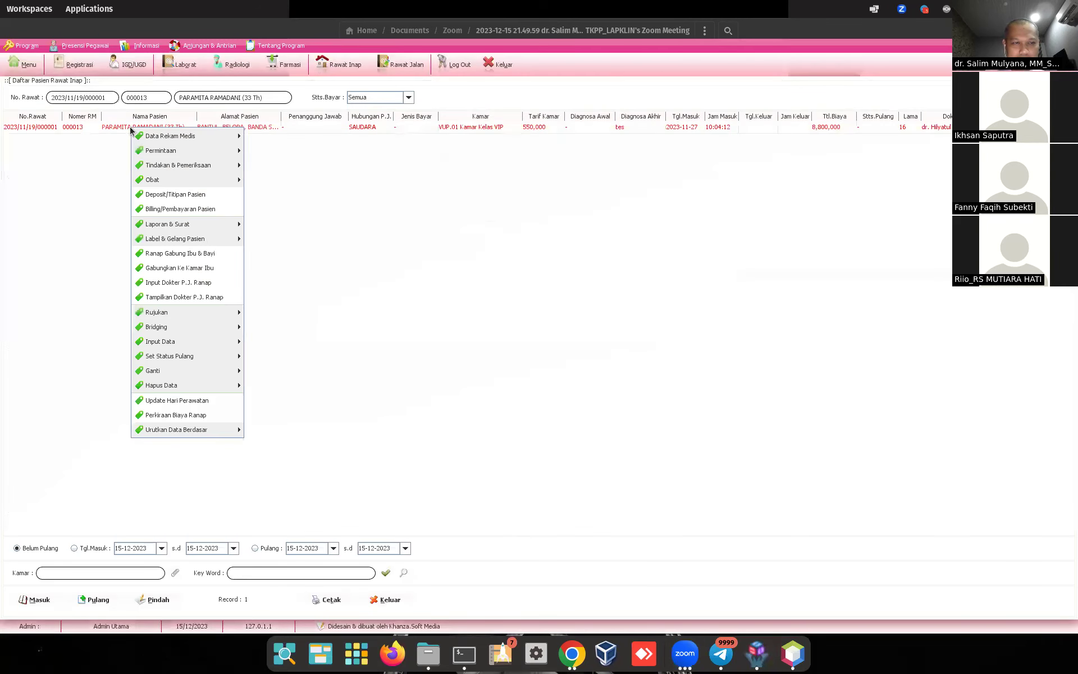
{"action": "mouse_move", "coordinate": [135, 137]}
{"action": "left_click", "coordinate": [98, 130]}
{"action": "right_click", "coordinate": [97, 129]}
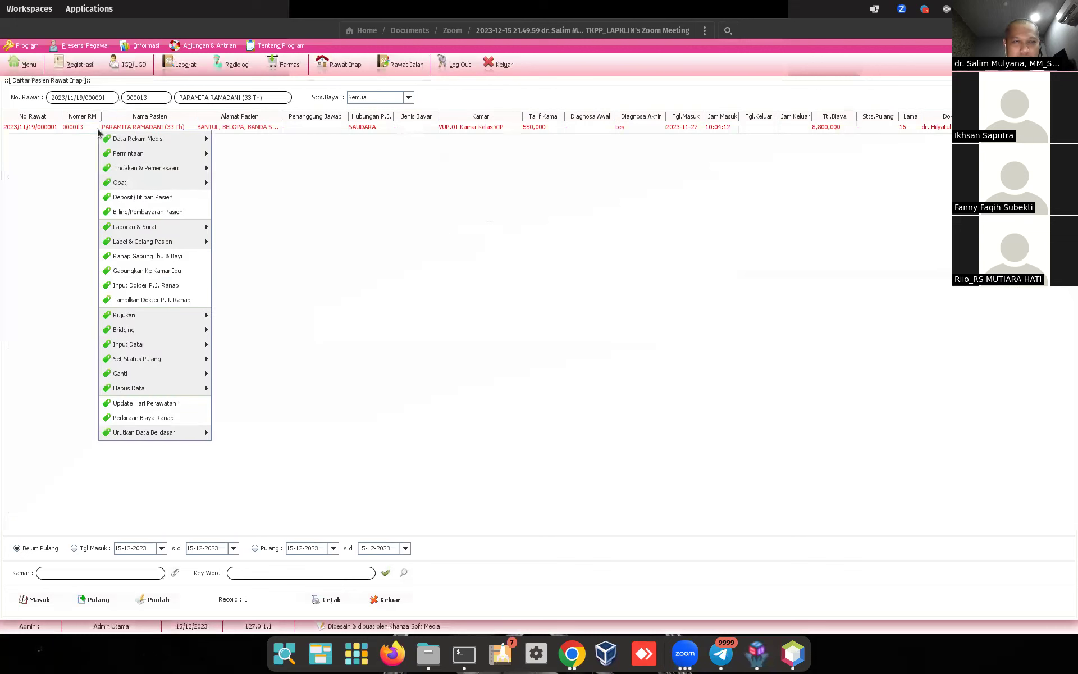
{"action": "left_click", "coordinate": [85, 123]}
{"action": "right_click", "coordinate": [85, 126]}
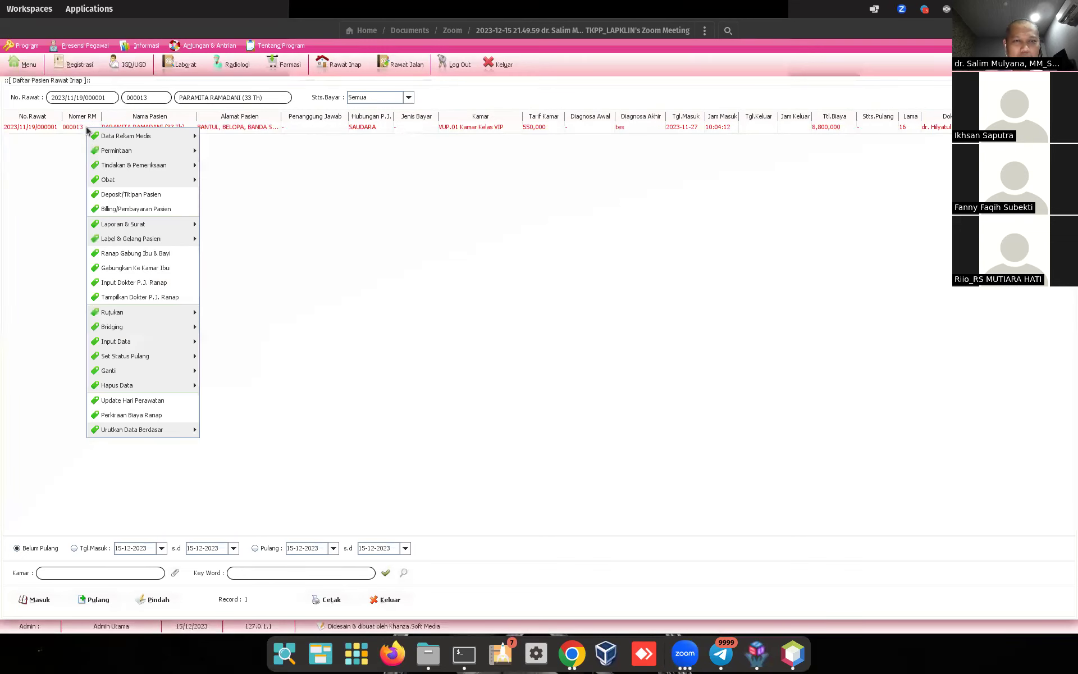
{"action": "mouse_move", "coordinate": [159, 224]}
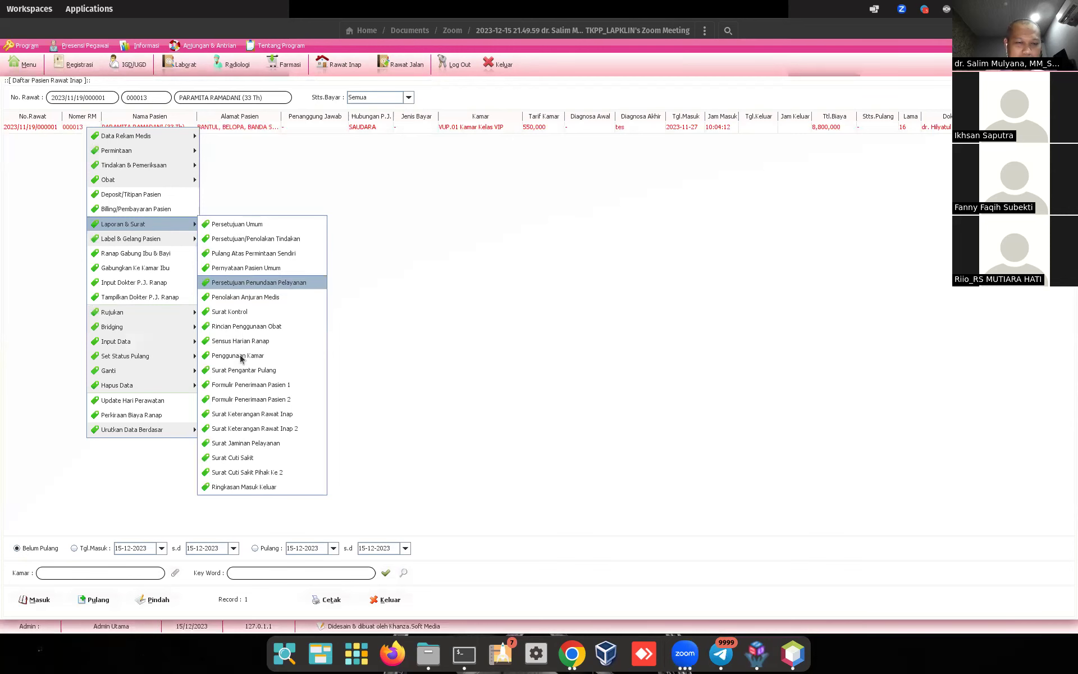
Step: Preview and scroll through the Ringkasan Masuk Keluar report for the 15/12/2023 VUP.01 VVIP admission
{"action": "left_click", "coordinate": [247, 487]}
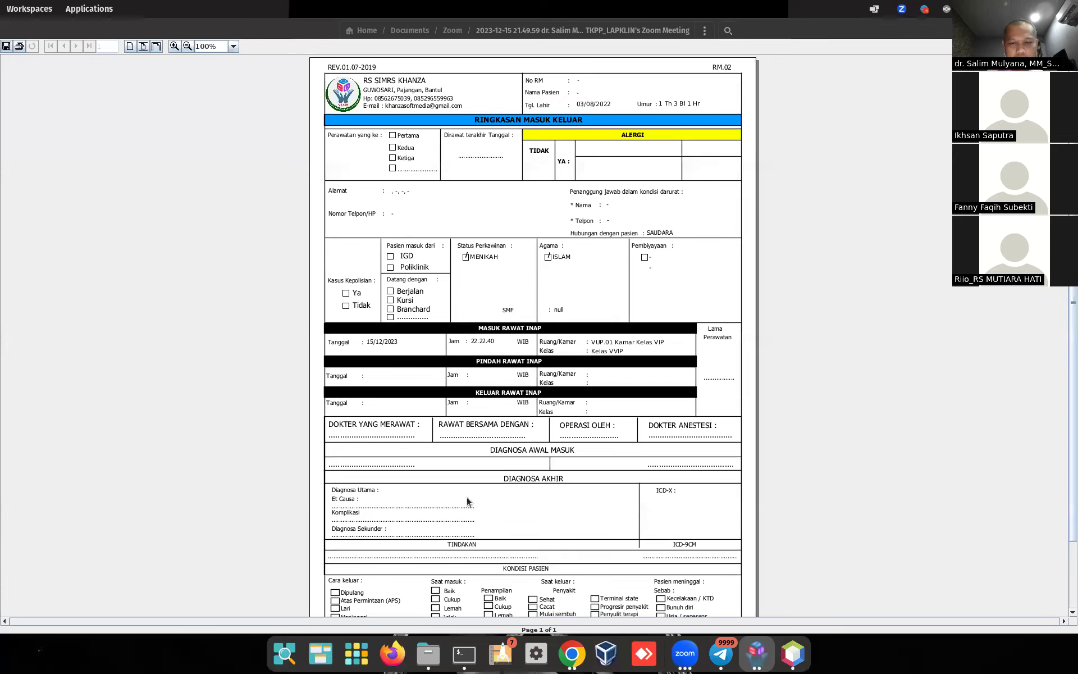
{"action": "scroll", "coordinate": [467, 501], "scroll_direction": "down", "scroll_amount": 3}
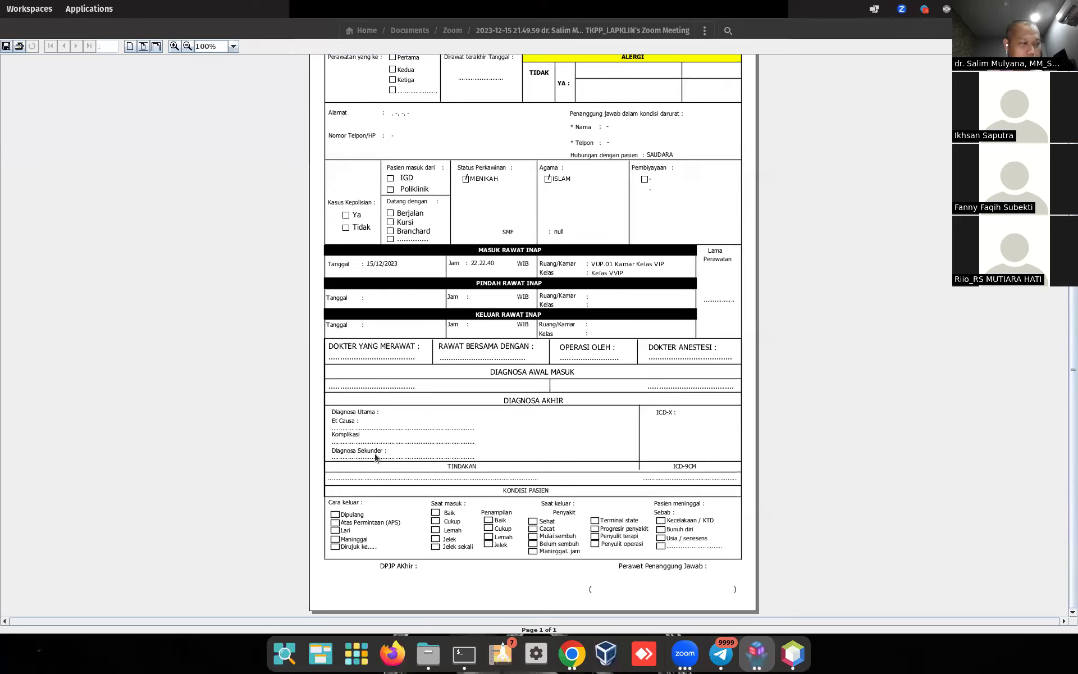
{"action": "scroll", "coordinate": [393, 456], "scroll_direction": "up", "scroll_amount": 1}
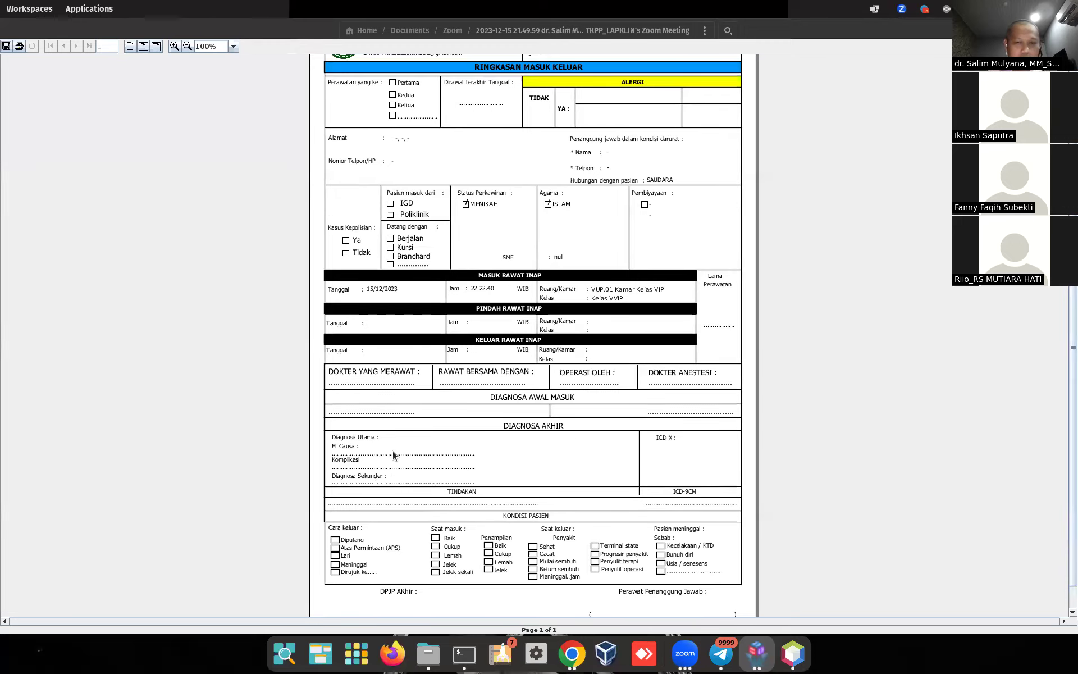
{"action": "scroll", "coordinate": [393, 454], "scroll_direction": "down", "scroll_amount": 1}
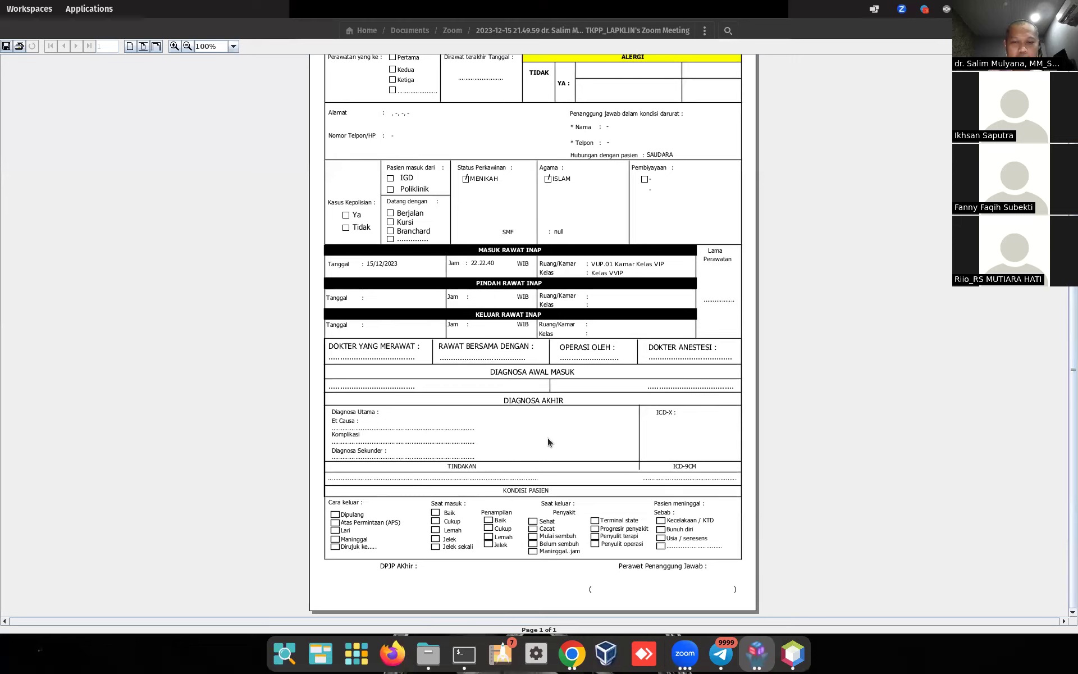
{"action": "scroll", "coordinate": [571, 426], "scroll_direction": "up", "scroll_amount": 2}
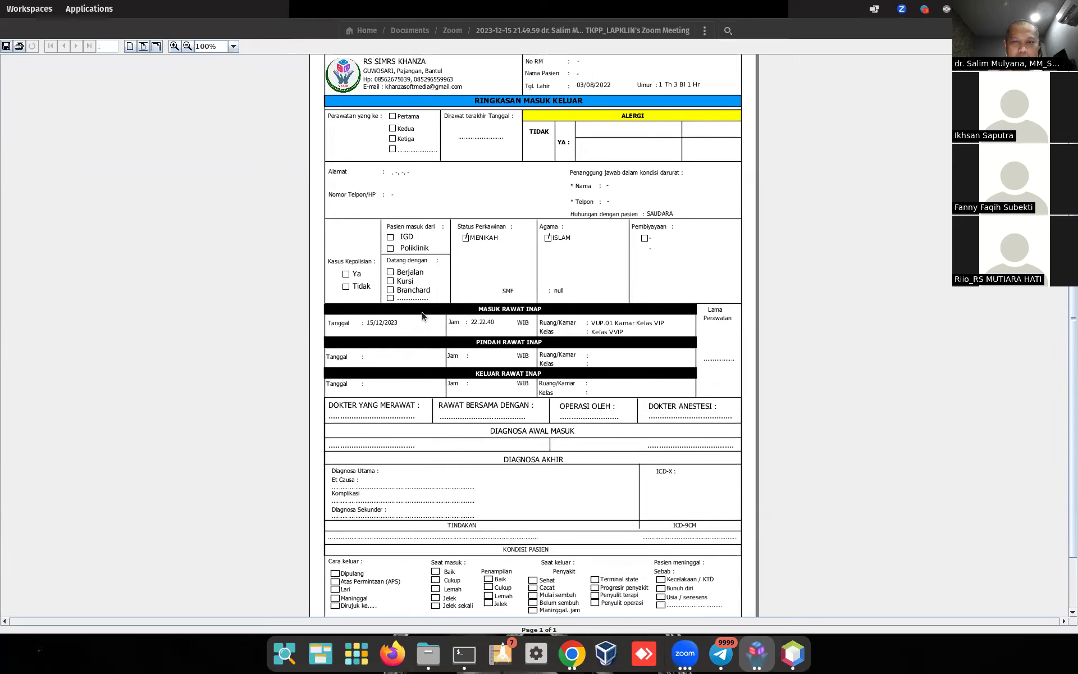
{"action": "scroll", "coordinate": [508, 239], "scroll_direction": "up", "scroll_amount": 1}
{"action": "scroll", "coordinate": [508, 239], "scroll_direction": "up", "scroll_amount": 1}
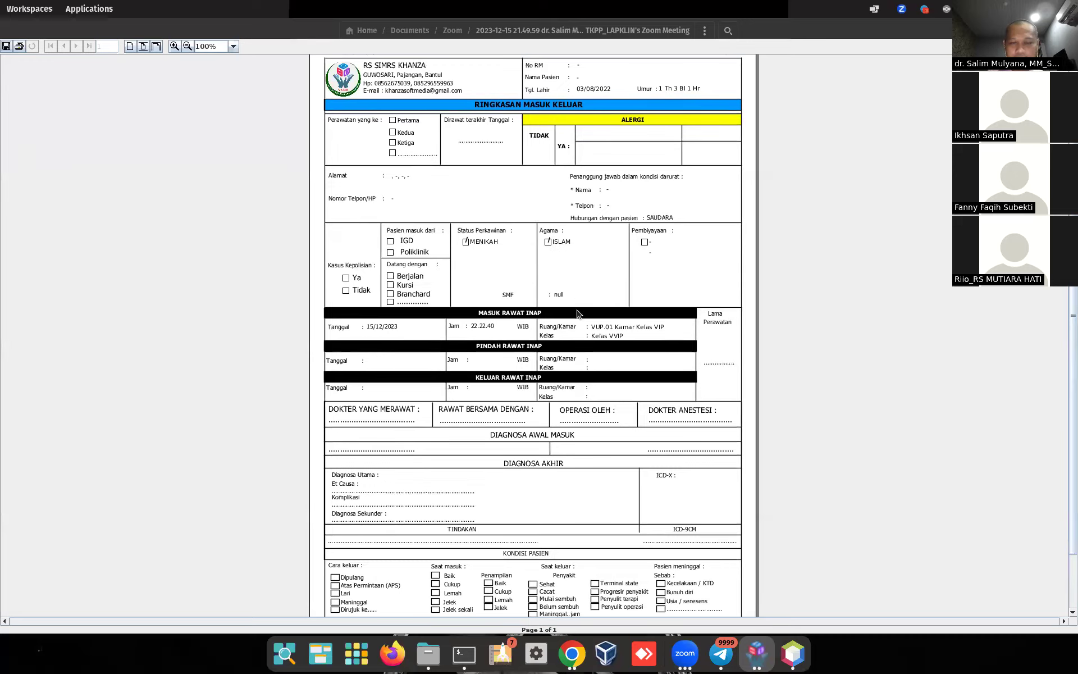
{"action": "scroll", "coordinate": [492, 369], "scroll_direction": "down", "scroll_amount": 1}
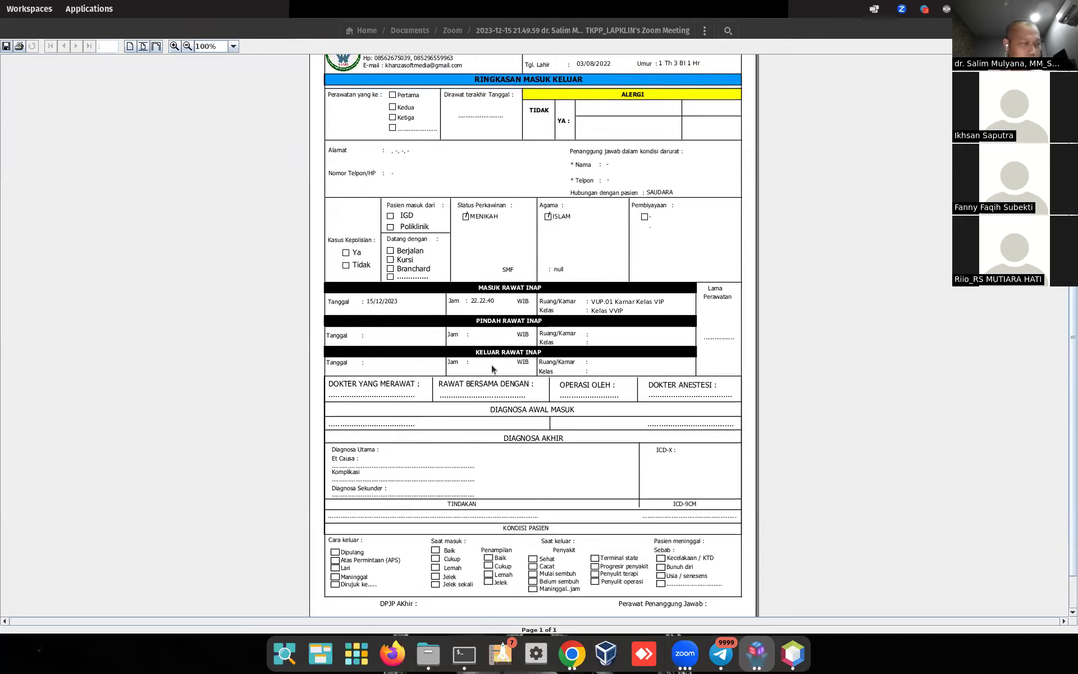
{"action": "scroll", "coordinate": [493, 369], "scroll_direction": "down", "scroll_amount": 1}
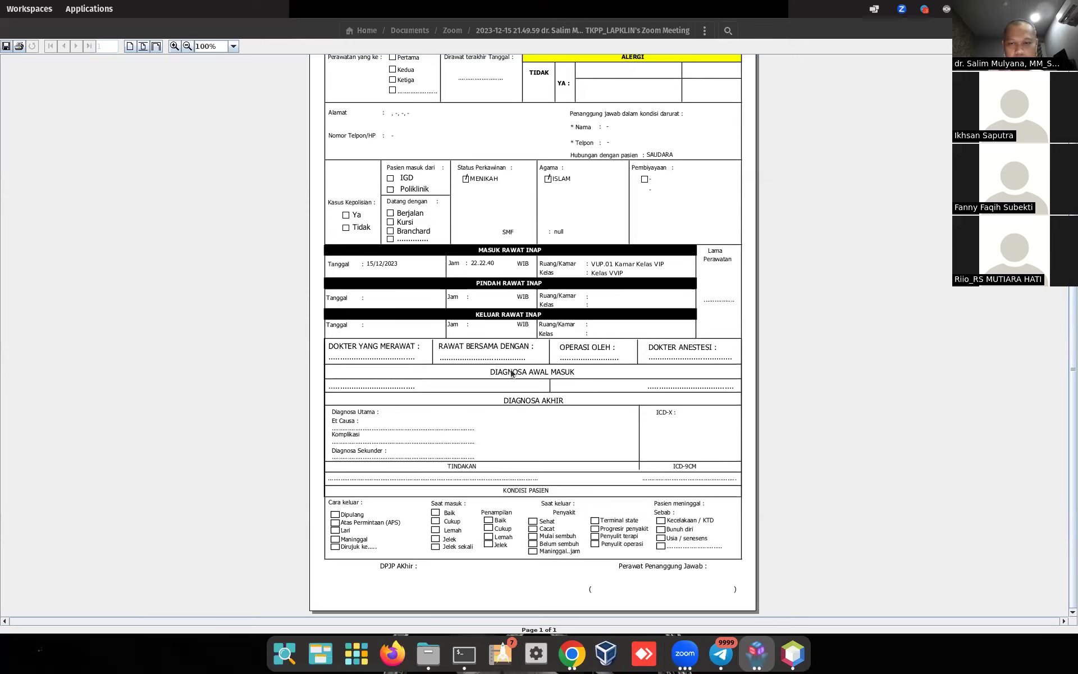
{"action": "scroll", "coordinate": [512, 373], "scroll_direction": "up", "scroll_amount": 2}
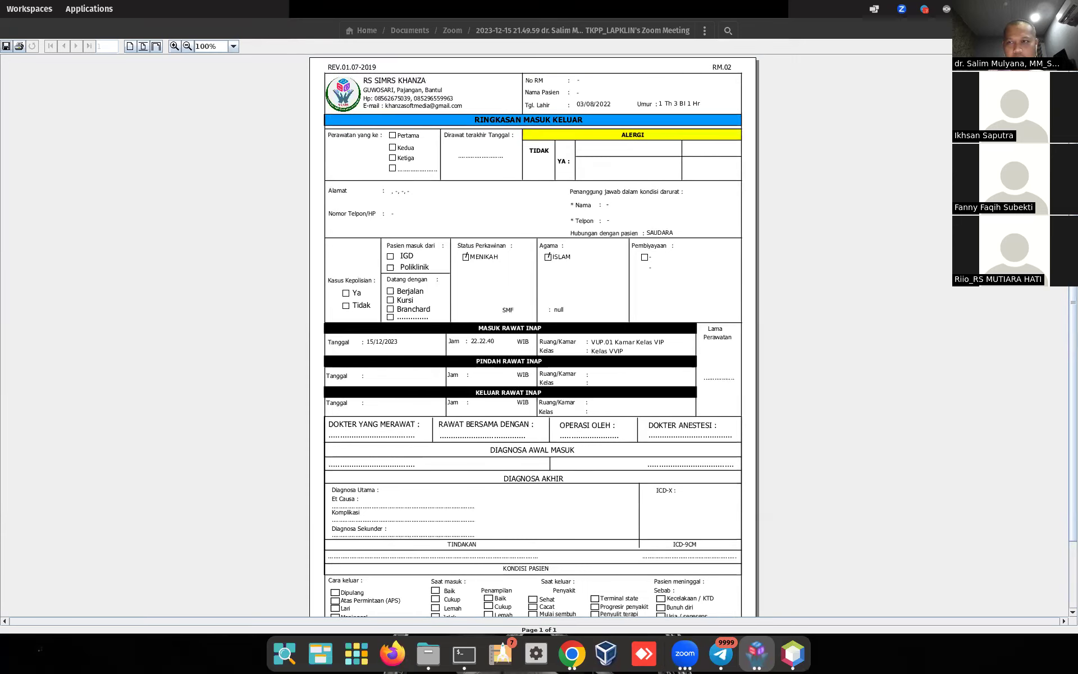